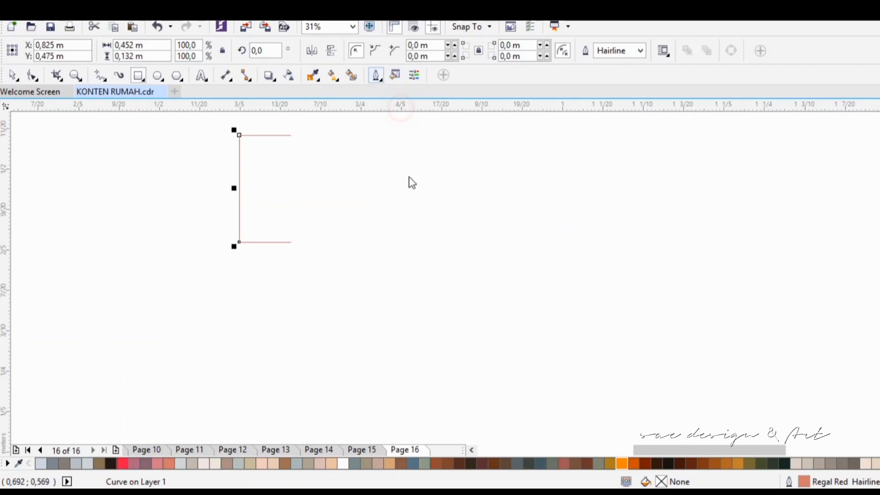
# Step: Make the rectangle's outline black, then shift its lower-left corner outward and upper-right corner inward to form a trapezoid about 0.549 m wide
pyautogui.click(392, 268)
pyautogui.click(471, 368)
pyautogui.press('F10')
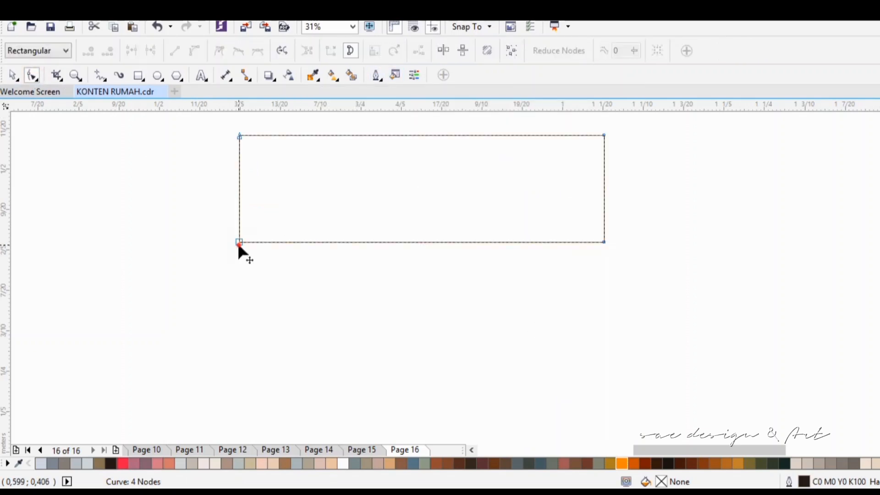
pyautogui.moveTo(239, 242); pyautogui.dragTo(160, 245)
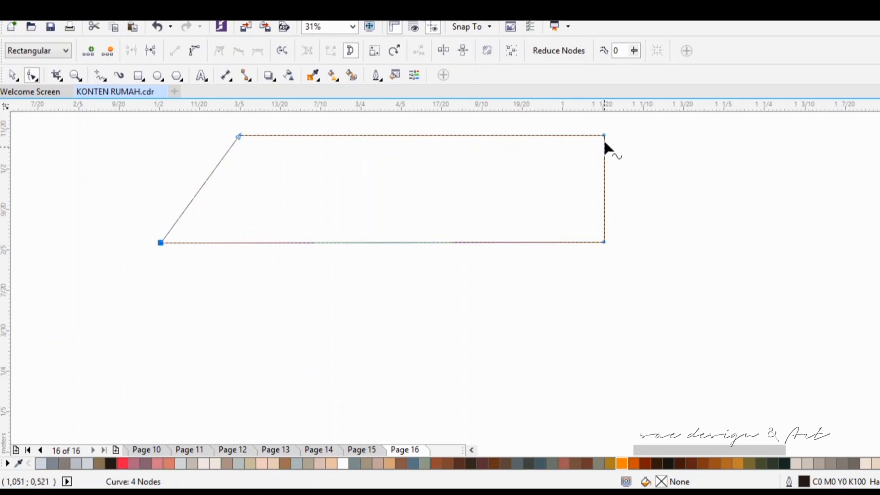
pyautogui.moveTo(604, 136); pyautogui.dragTo(521, 138)
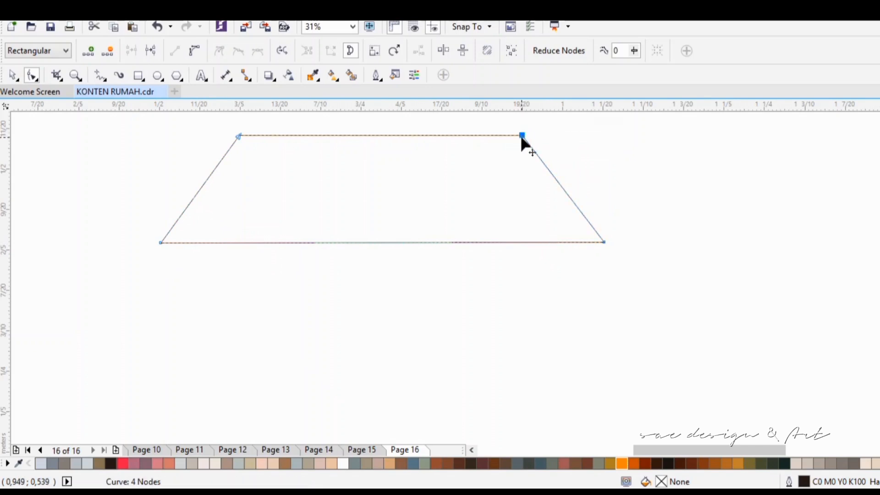
pyautogui.press('space')
pyautogui.click(422, 204)
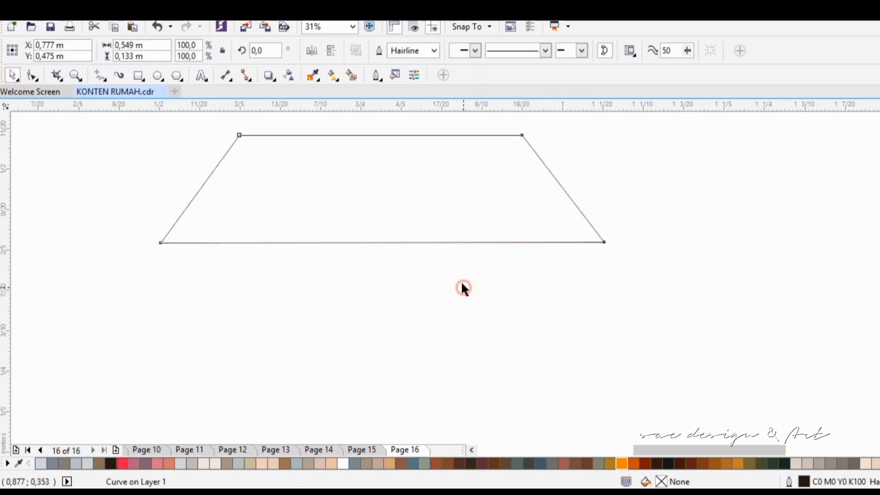
# Step: Duplicate the trapezoid toward the lower right and fill both roof shapes with dark brown (#40160A)
pyautogui.moveTo(451, 216); pyautogui.dragTo(585, 252)
pyautogui.click(689, 464)
pyautogui.click(635, 256)
pyautogui.click(494, 463)
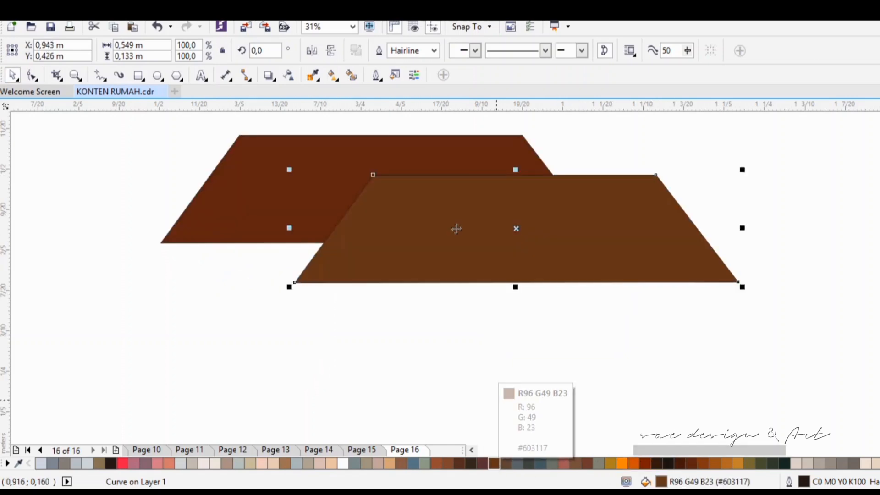
pyautogui.click(494, 158)
pyautogui.click(680, 464)
pyautogui.click(641, 257)
pyautogui.click(679, 464)
# Step: Send the copied roof shape to the back of the layer and shift it slightly down and right
pyautogui.rightClick(628, 229)
pyautogui.moveTo(668, 338)
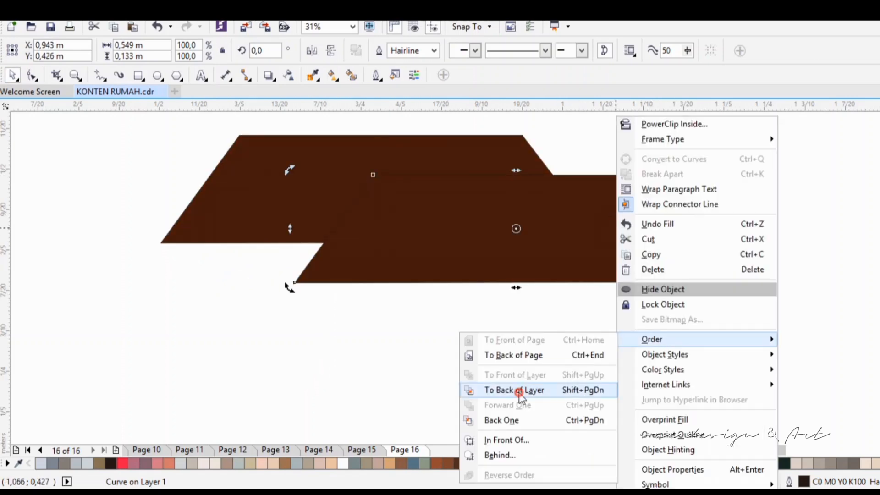
pyautogui.click(520, 389)
pyautogui.click(529, 209)
pyautogui.moveTo(608, 211); pyautogui.dragTo(612, 221)
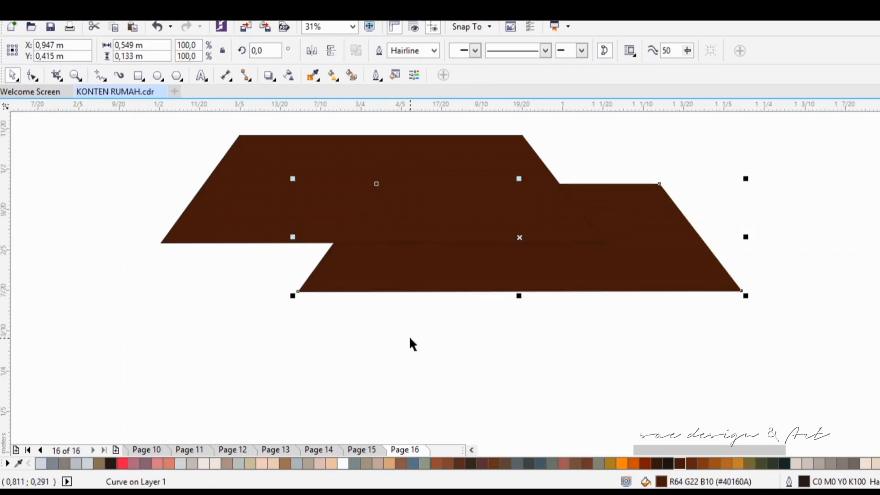
pyautogui.click(379, 333)
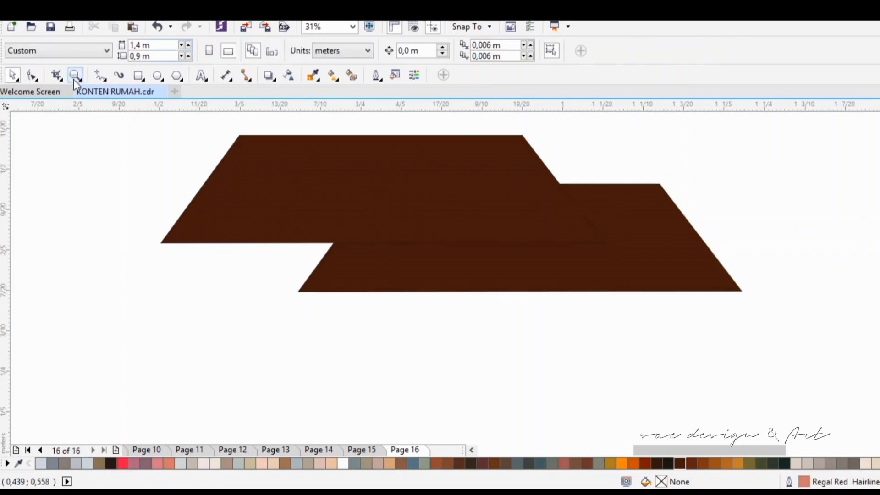
# Step: Draw an eave rectangle about 0.459 m by 0.03 m under the upper roof, filled #DCD2C8 without an outline
pyautogui.click(138, 75)
pyautogui.moveTo(161, 243); pyautogui.dragTo(532, 266)
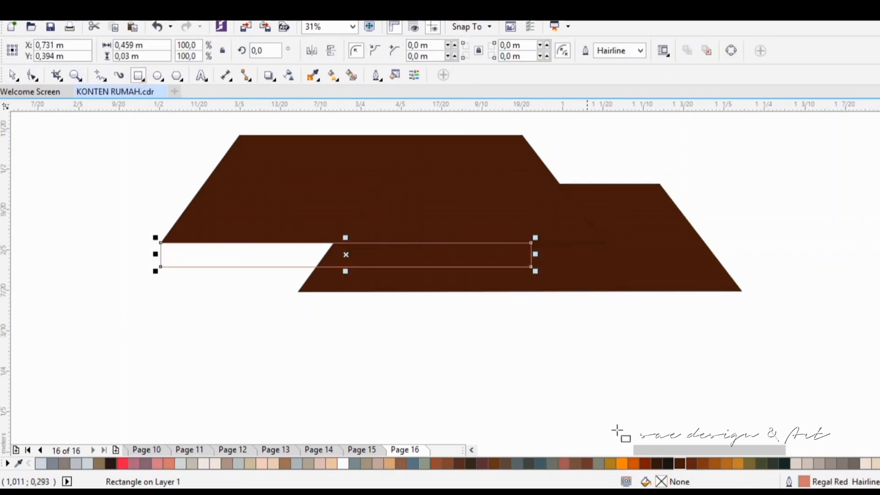
pyautogui.click(574, 463)
pyautogui.click(343, 463)
pyautogui.click(796, 464)
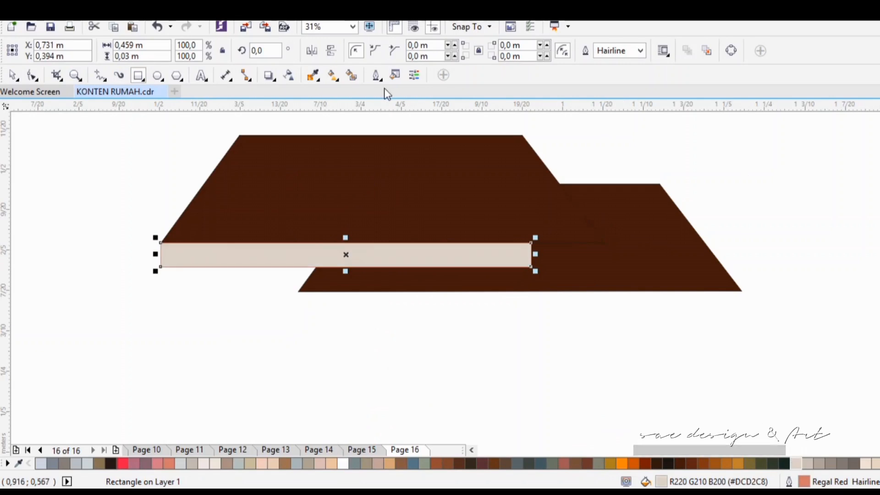
pyautogui.click(376, 75)
pyautogui.click(416, 131)
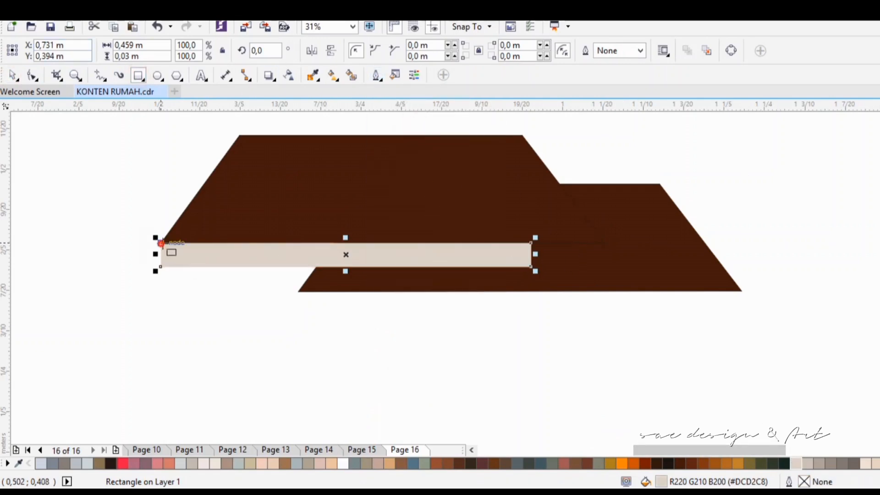
# Step: Draw a trim strip about 0.55 m by 0.008 m along the upper roof's lower edge, filled #AB6422 without an outline
pyautogui.moveTo(161, 243); pyautogui.dragTo(605, 249)
pyautogui.click(691, 463)
pyautogui.click(702, 464)
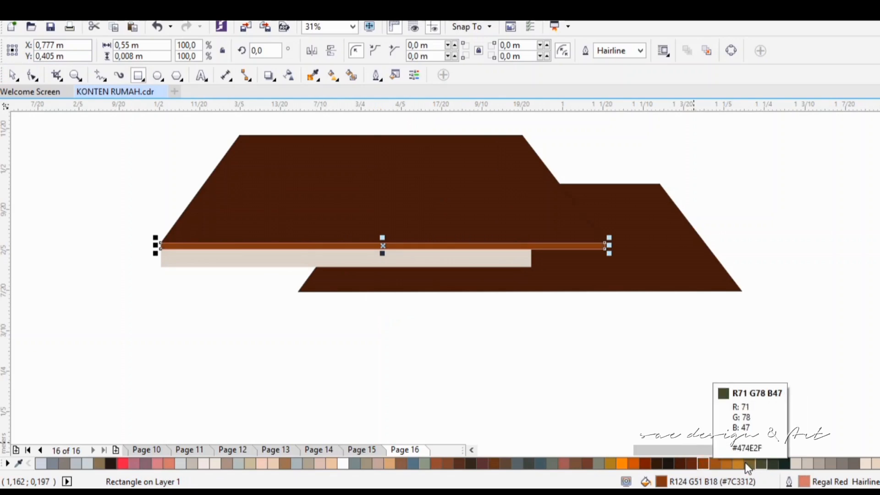
pyautogui.click(726, 464)
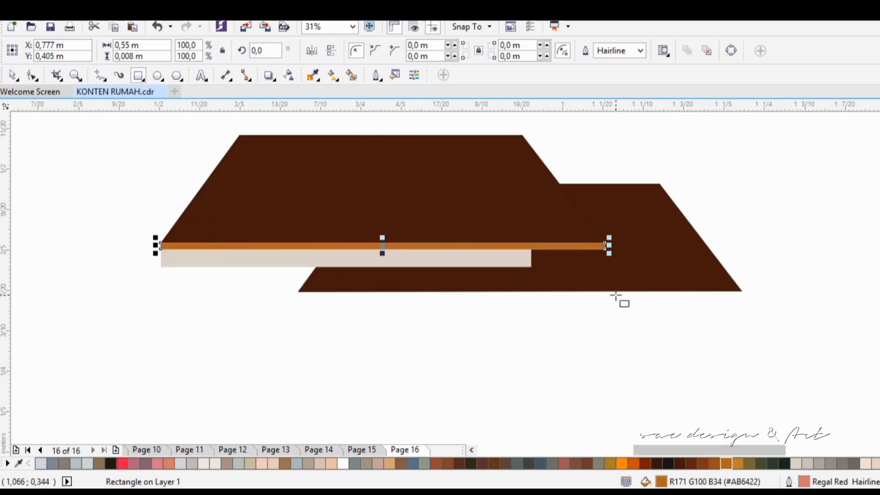
pyautogui.click(640, 50)
pyautogui.click(614, 64)
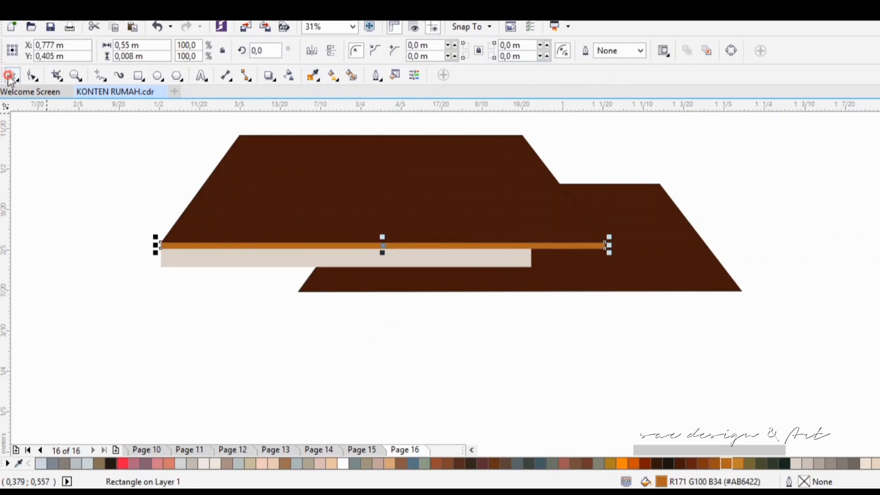
# Step: Recolor the trim strip cream (#EEE6DB) and the eave rectangle beneath it brown
pyautogui.click(216, 464)
pyautogui.click(275, 258)
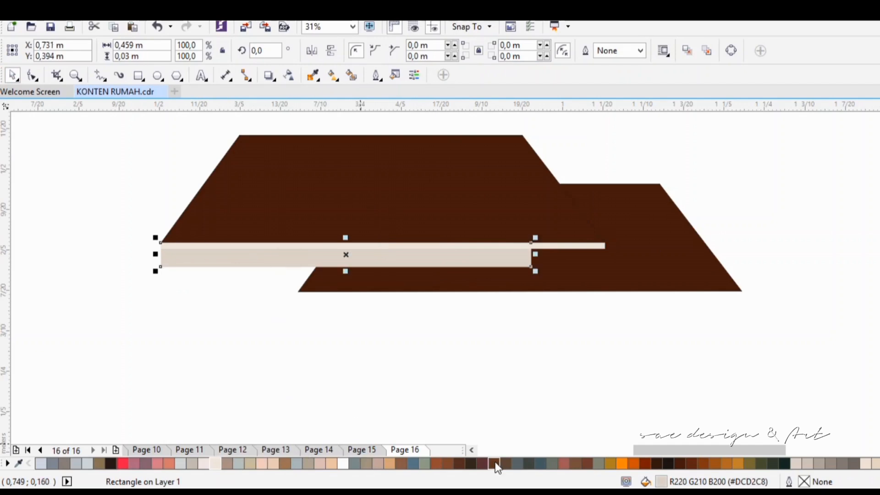
pyautogui.click(448, 464)
pyautogui.click(505, 464)
# Step: Copy the cream trim strip to the lower edge of the lower roof
pyautogui.click(497, 246)
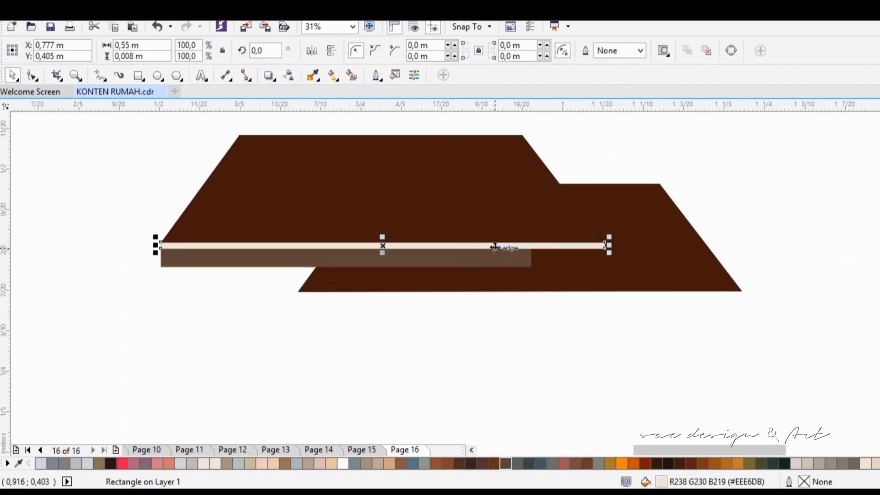
pyautogui.moveTo(496, 248); pyautogui.dragTo(632, 296)
pyautogui.click(774, 264)
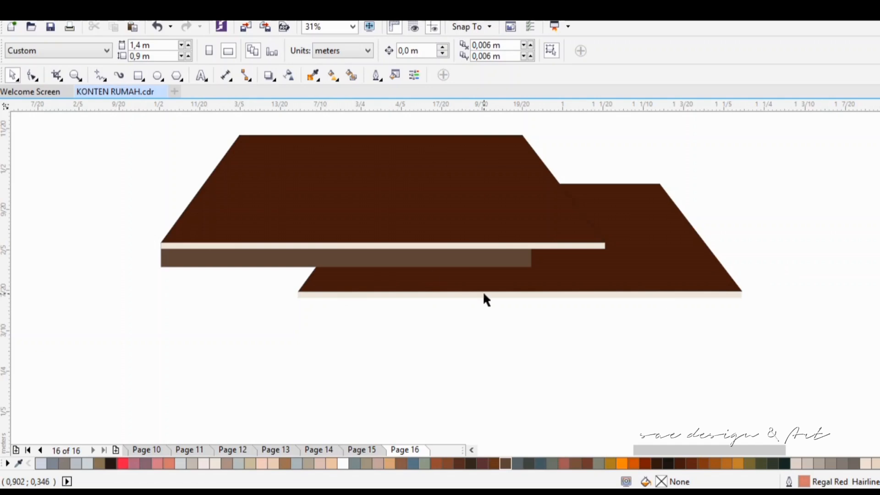
# Step: Fill the eave rectangle under the upper roof with light taupe (#C4BCB1)
pyautogui.click(341, 255)
pyautogui.click(215, 464)
pyautogui.click(192, 463)
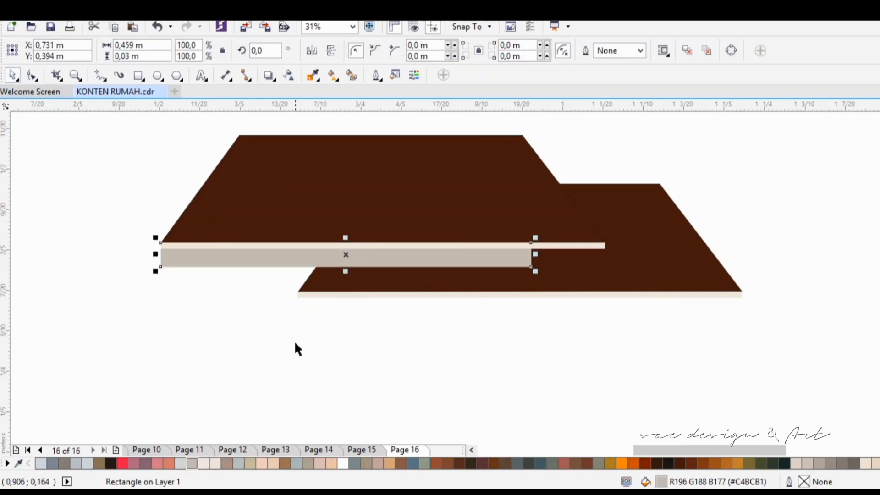
pyautogui.click(294, 340)
# Step: Draw a wall rectangle about 0.636 m by 0.234 m below the eave, filled #EEE6DB without an outline
pyautogui.click(138, 75)
pyautogui.moveTo(204, 267); pyautogui.dragTo(712, 421)
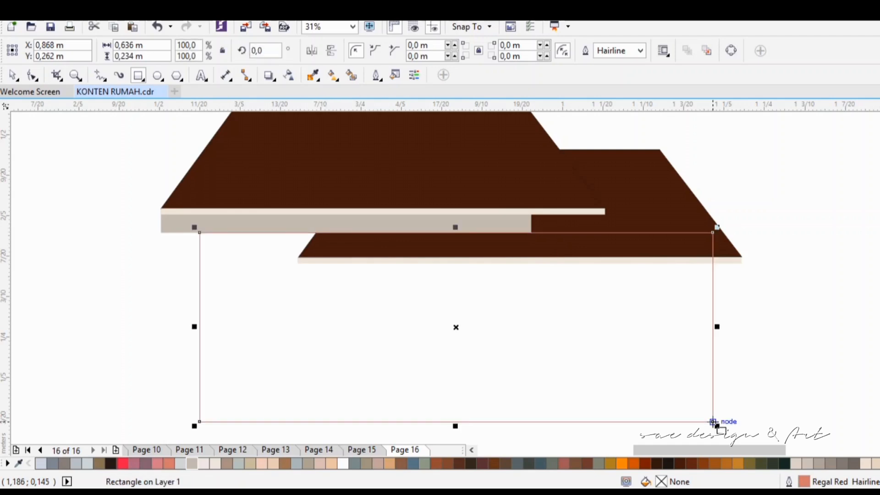
pyautogui.click(343, 464)
pyautogui.click(424, 464)
pyautogui.click(250, 463)
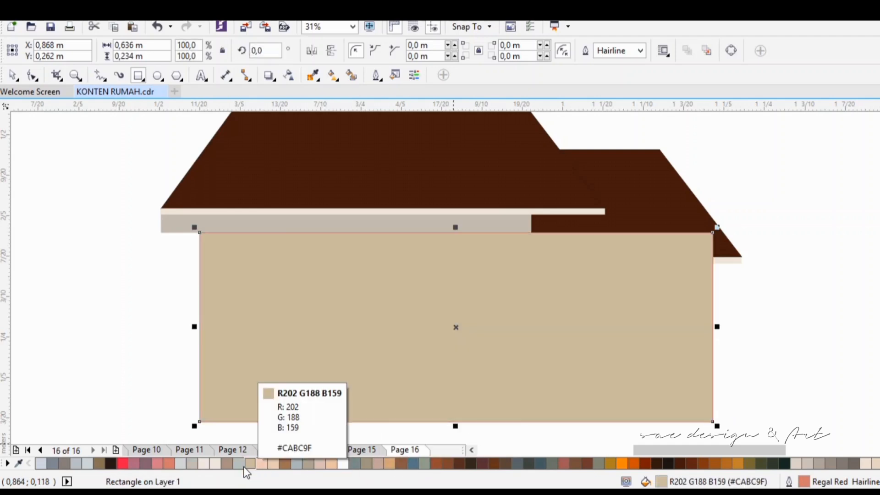
pyautogui.click(205, 464)
pyautogui.click(215, 464)
pyautogui.click(376, 75)
pyautogui.click(397, 133)
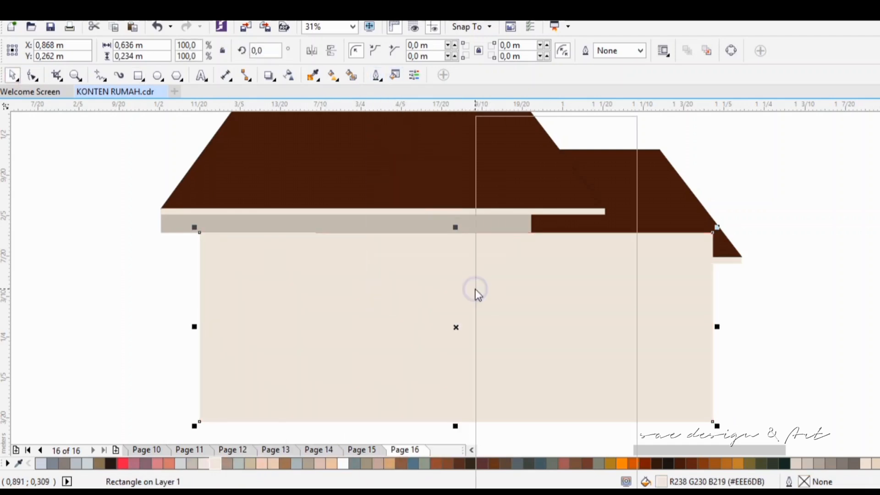
# Step: Send the wall behind the roof shapes and fill it with beige-gray (#CCC2B9)
pyautogui.rightClick(476, 291)
pyautogui.moveTo(531, 337)
pyautogui.click(672, 356)
pyautogui.click(794, 464)
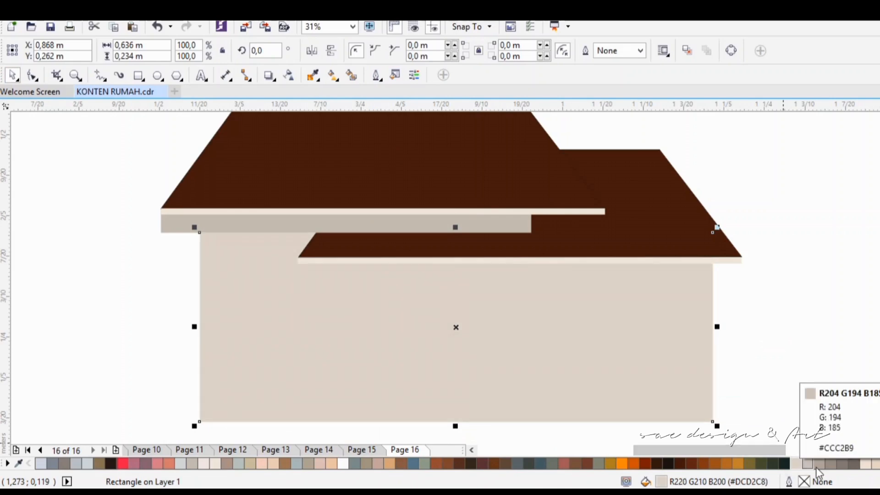
pyautogui.click(818, 464)
pyautogui.click(807, 464)
# Step: Recolor the eave rectangle under the upper roof with a darker gray-taupe
pyautogui.click(476, 223)
pyautogui.click(830, 464)
pyautogui.click(789, 372)
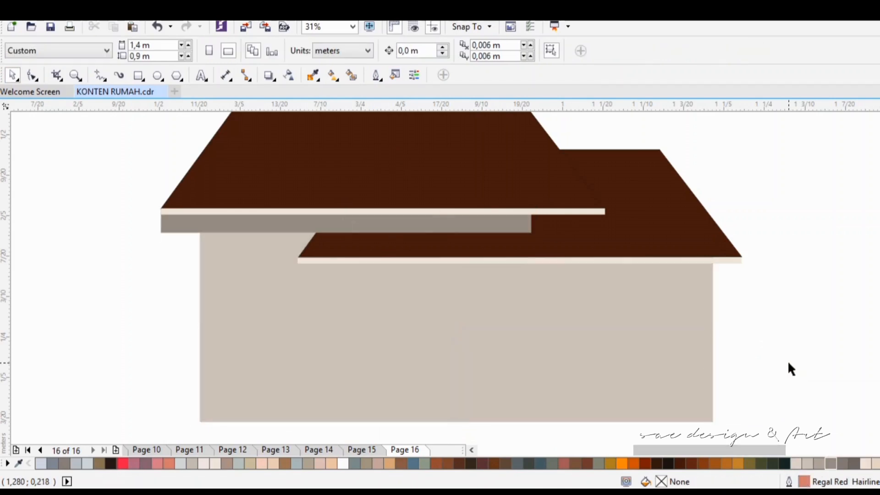
# Step: Draw a pillar about 0.04 m by 0.196 m under the lower roof's right end and fill it dark gray-brown (#706762)
pyautogui.hscroll(1, 771, 452)
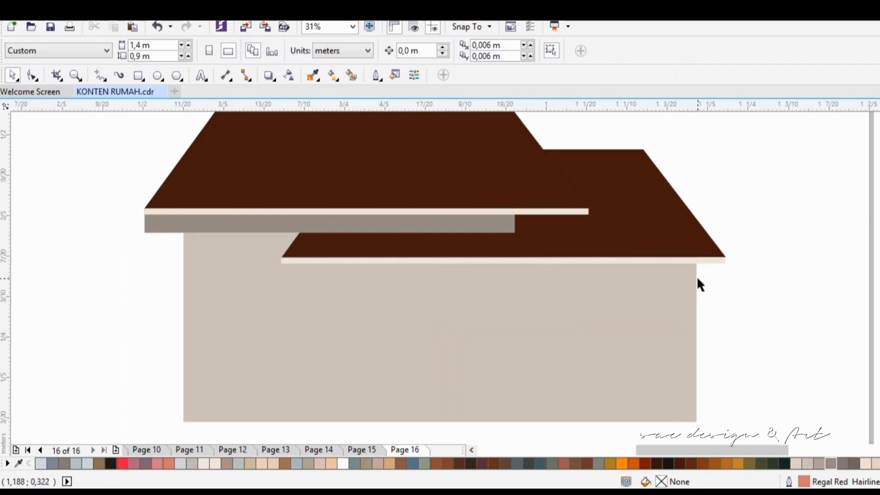
pyautogui.press('F6')
pyautogui.moveTo(692, 263); pyautogui.dragTo(727, 439)
pyautogui.click(704, 463)
pyautogui.click(728, 464)
pyautogui.click(714, 464)
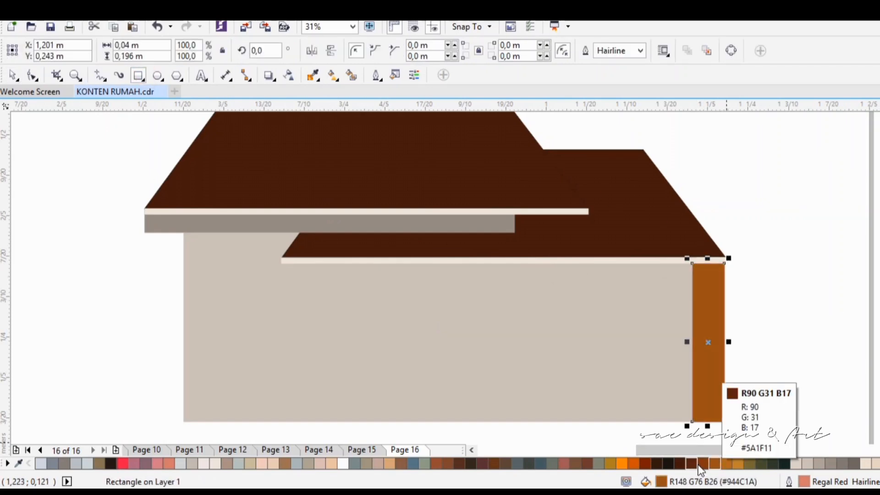
pyautogui.click(701, 464)
pyautogui.click(688, 462)
pyautogui.click(830, 463)
pyautogui.click(842, 463)
pyautogui.click(853, 463)
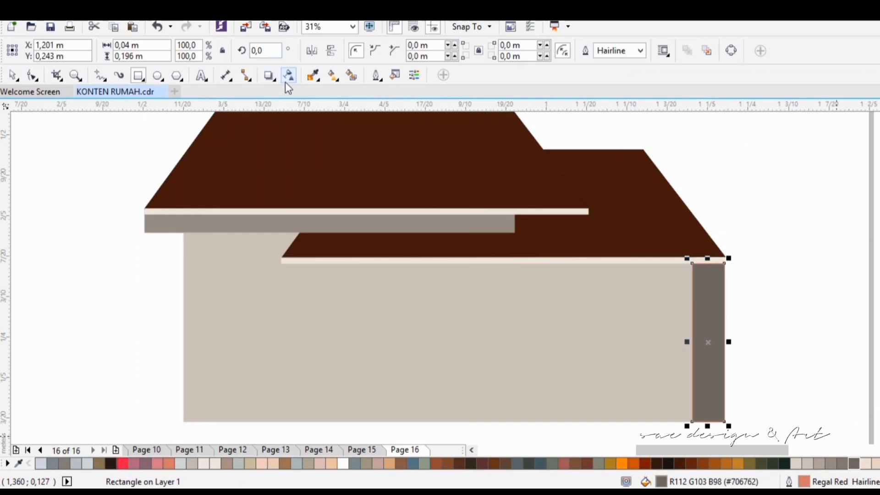
# Step: Remove the outline from the dark pillar and deselect it
pyautogui.click(378, 76)
pyautogui.click(398, 122)
pyautogui.click(735, 307)
pyautogui.click(12, 75)
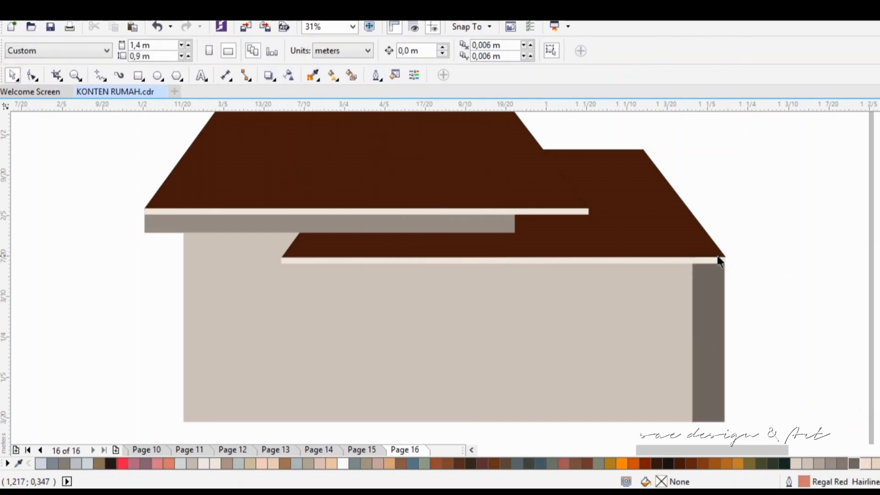
# Step: Fill the lower roof's trim strip with white (#FEFEFE)
pyautogui.click(720, 259)
pyautogui.click(343, 463)
pyautogui.click(216, 463)
pyautogui.click(343, 464)
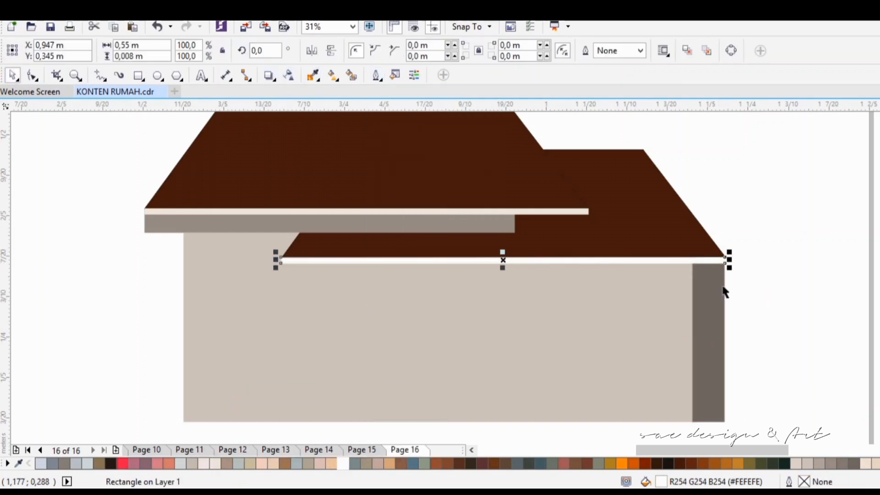
# Step: Sample the cream color of the upper trim strip and apply it to the lower roof's trim strip
pyautogui.click(572, 211)
pyautogui.click(313, 75)
pyautogui.click(393, 212)
pyautogui.click(426, 261)
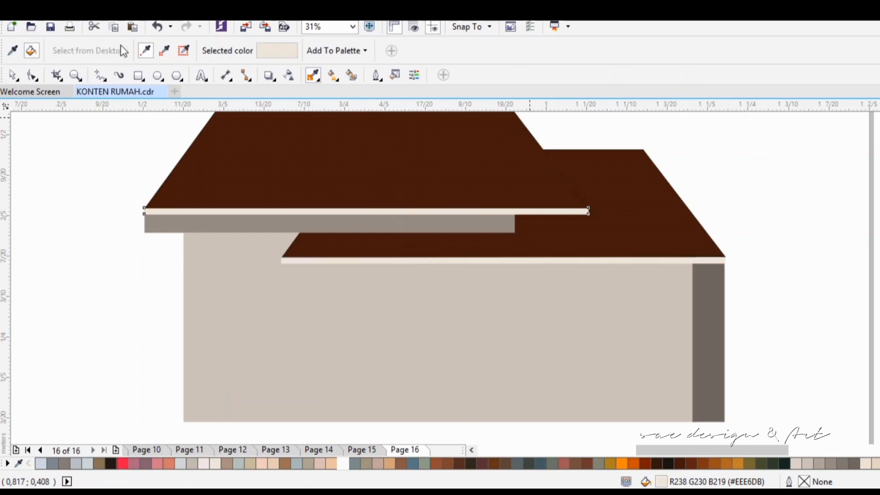
pyautogui.press('space')
pyautogui.click(755, 321)
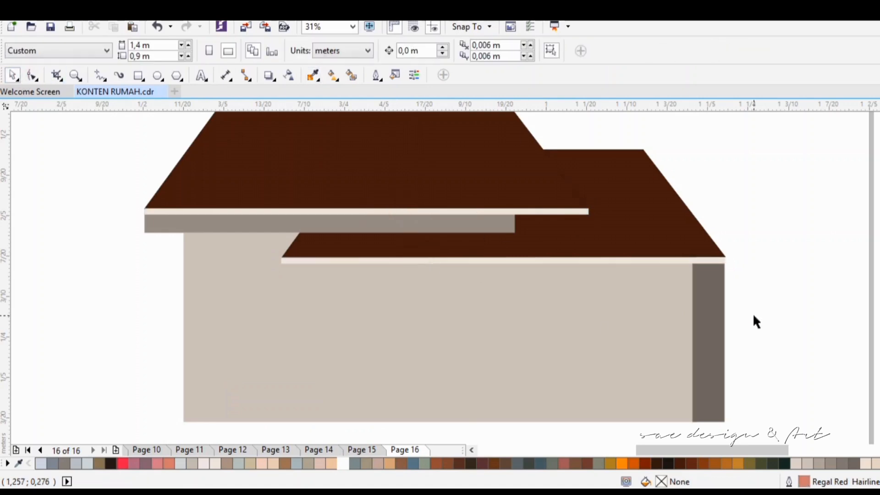
# Step: Draw a wall panel about 0.185 m by 0.196 m beside the pillar, filled tan (#D2A57C) without an outline
pyautogui.click(138, 75)
pyautogui.moveTo(543, 263); pyautogui.dragTo(692, 422)
pyautogui.click(575, 464)
pyautogui.click(389, 463)
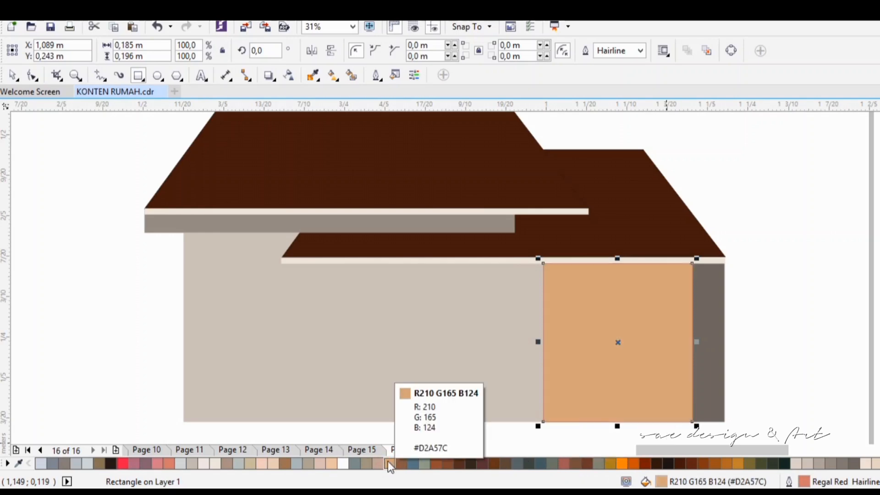
pyautogui.press('F12')
pyautogui.click(605, 94)
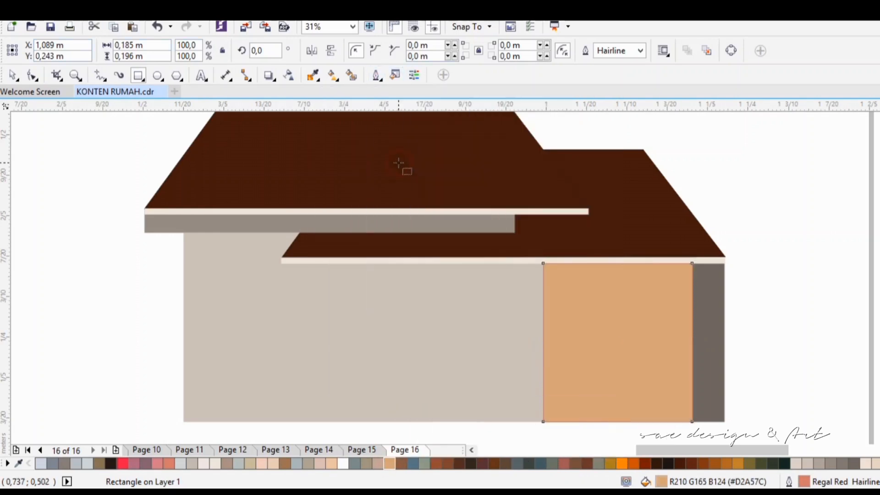
pyautogui.click(376, 75)
pyautogui.click(393, 130)
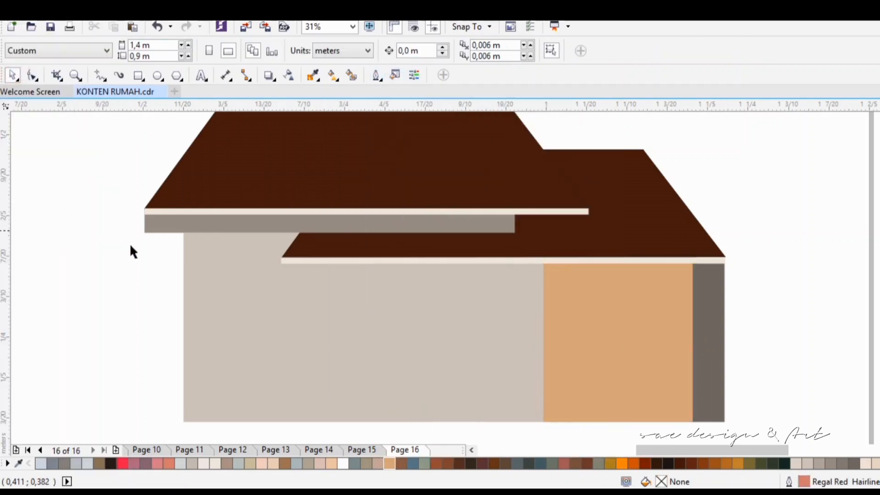
# Step: Copy the dark pillar to the left end of the lower roof
pyautogui.click(714, 292)
pyautogui.moveTo(717, 290); pyautogui.dragTo(308, 288)
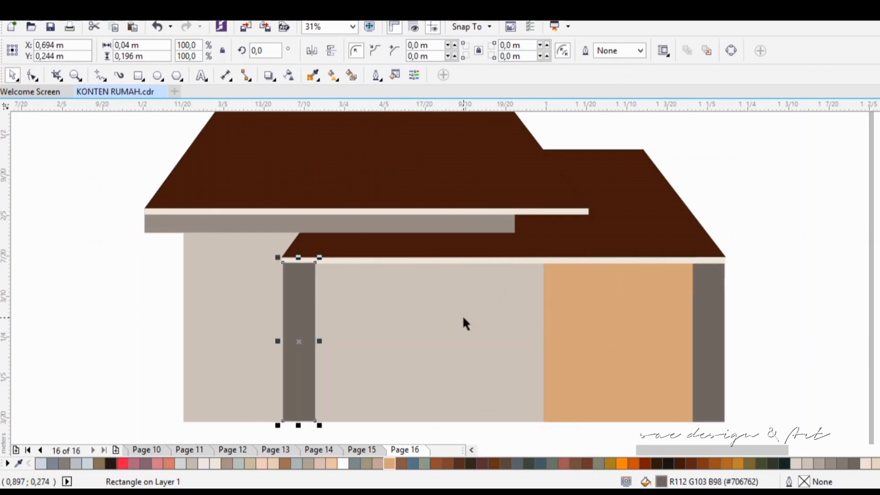
pyautogui.click(798, 303)
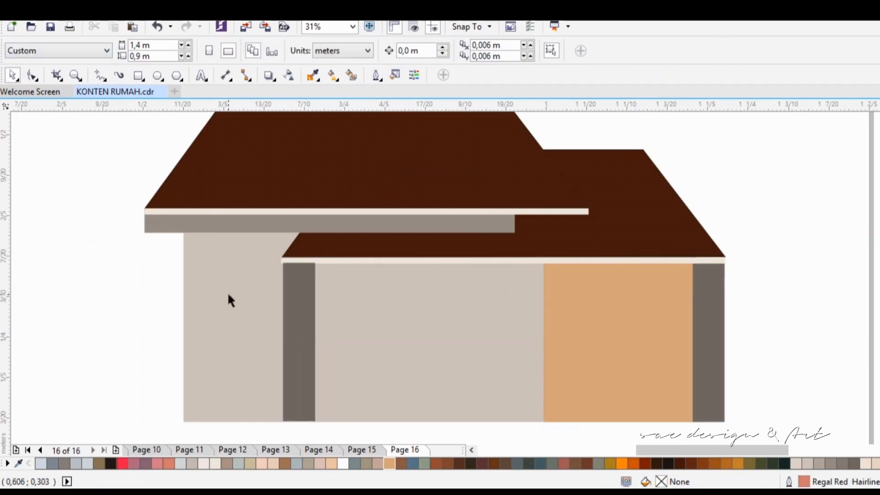
# Step: Draw a window frame rectangle about 0.106 m by 0.16 m on the leftmost wall, filled near-black (#1A150F) without an outline
pyautogui.press('F6')
pyautogui.moveTo(198, 270); pyautogui.dragTo(283, 392)
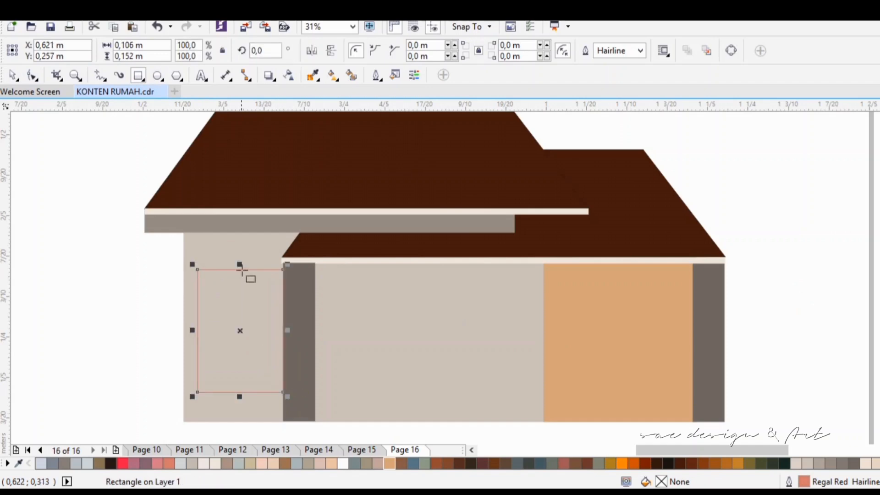
pyautogui.moveTo(241, 270); pyautogui.dragTo(244, 262)
pyautogui.click(667, 463)
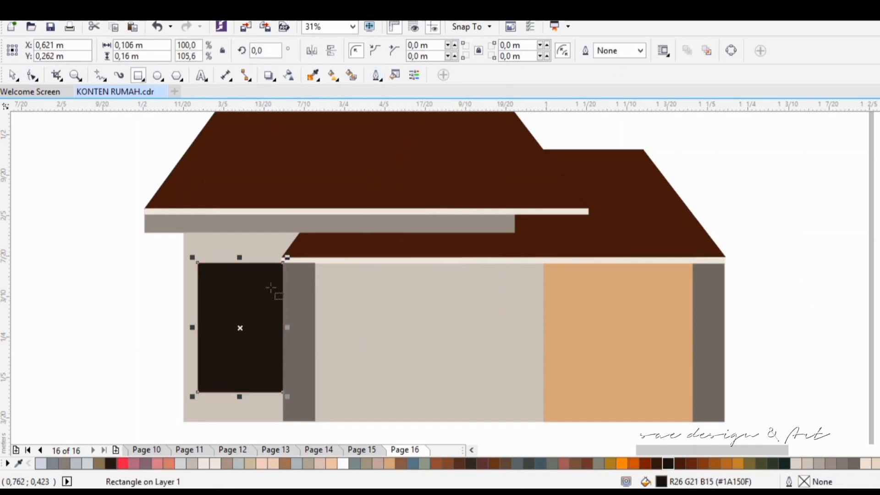
# Step: Make a smaller copy of the window frame, about 0.102 m by 0.155 m, fill it white (#FEFEFE) and center it as the pane
pyautogui.scroll(2, 224, 288)
pyautogui.moveTo(113, 181); pyautogui.dragTo(122, 191)
pyautogui.rightClick(122, 191)
pyautogui.click(343, 464)
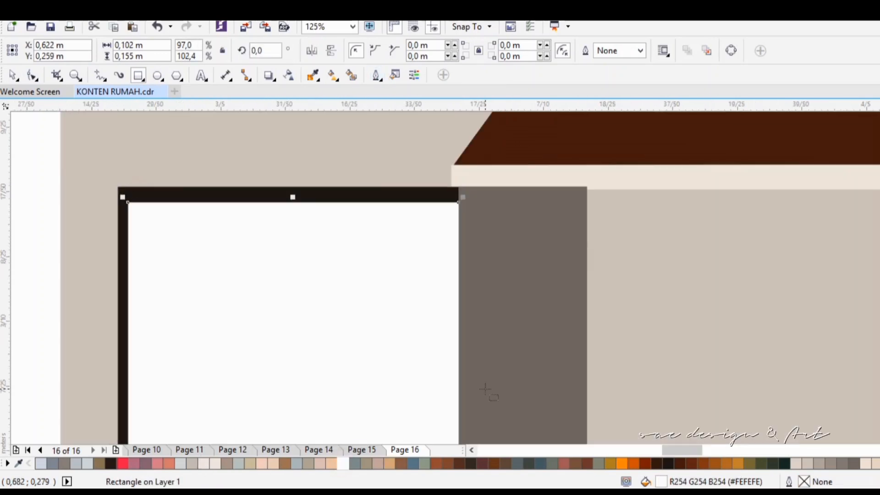
pyautogui.press('Left')
pyautogui.press('Left')
pyautogui.press('Left')
pyautogui.press('Up')
pyautogui.press('Up')
pyautogui.press('Up')
pyautogui.press('Down')
pyautogui.scroll(-1, 531, 411)
pyautogui.scroll(-4, 878, 283)
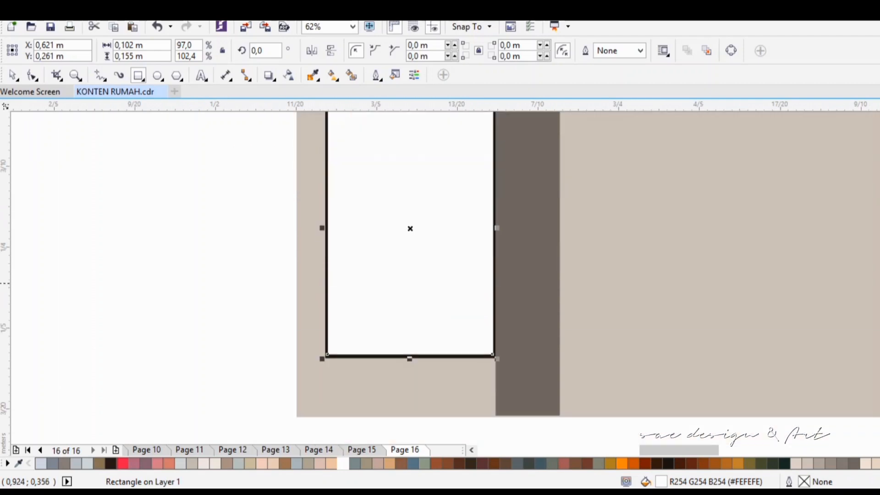
# Step: Draw a near-black (#1A150F) vertical bar about 0.002 m by 0.157 m without outline near the pane's left side and copy it near the right side
pyautogui.scroll(1, 674, 259)
pyautogui.moveTo(362, 155); pyautogui.dragTo(365, 411)
pyautogui.click(668, 464)
pyautogui.click(377, 75)
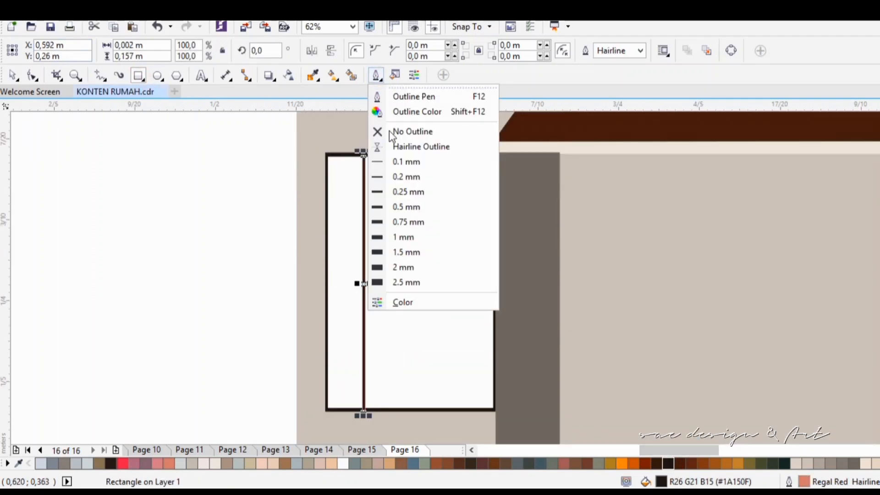
pyautogui.click(389, 131)
pyautogui.moveTo(363, 283); pyautogui.dragTo(461, 283)
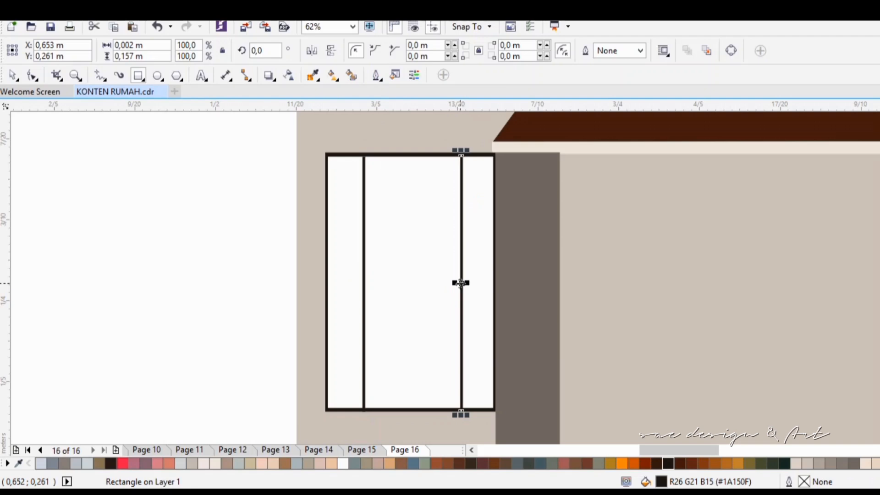
# Step: Make a horizontal bar by rotating a copy of the vertical bar 90° and shorten it to the window's width, about 0.106 m
pyautogui.write('9')
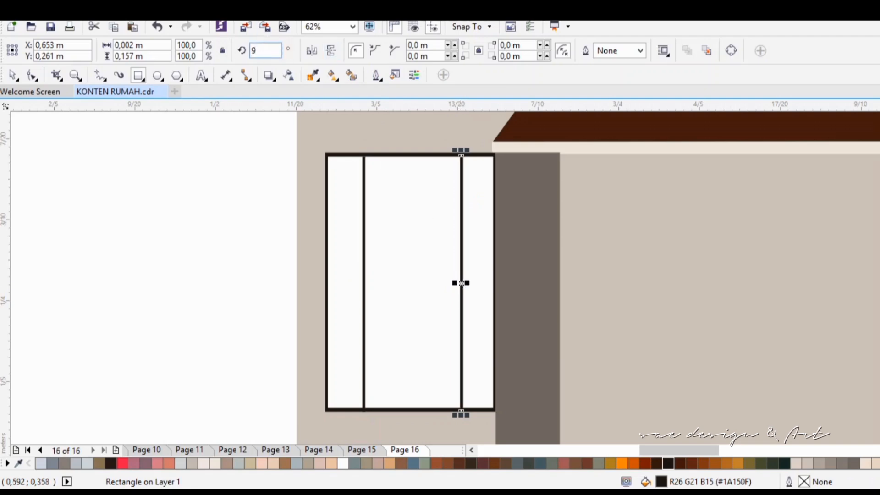
pyautogui.write('0')
pyautogui.press('Return')
pyautogui.moveTo(589, 283); pyautogui.dragTo(510, 283)
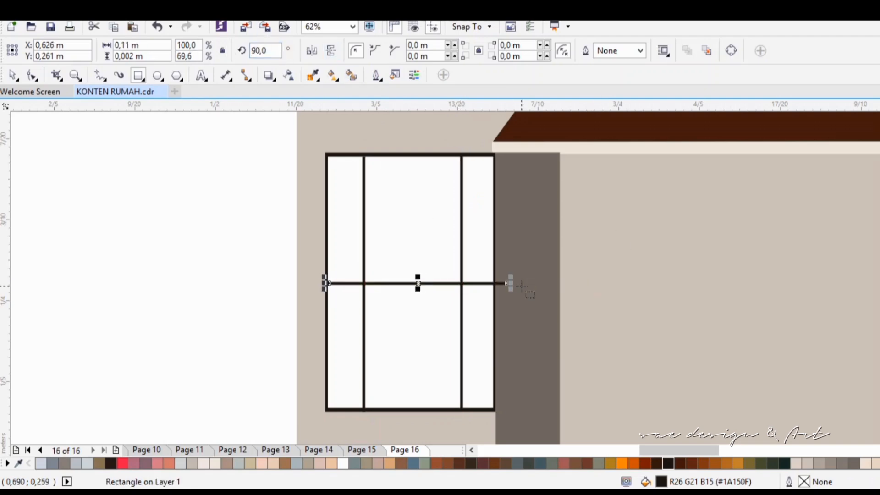
pyautogui.scroll(2, 347, 272)
pyautogui.moveTo(234, 316); pyautogui.dragTo(252, 316)
pyautogui.moveTo(671, 451); pyautogui.dragTo(685, 450)
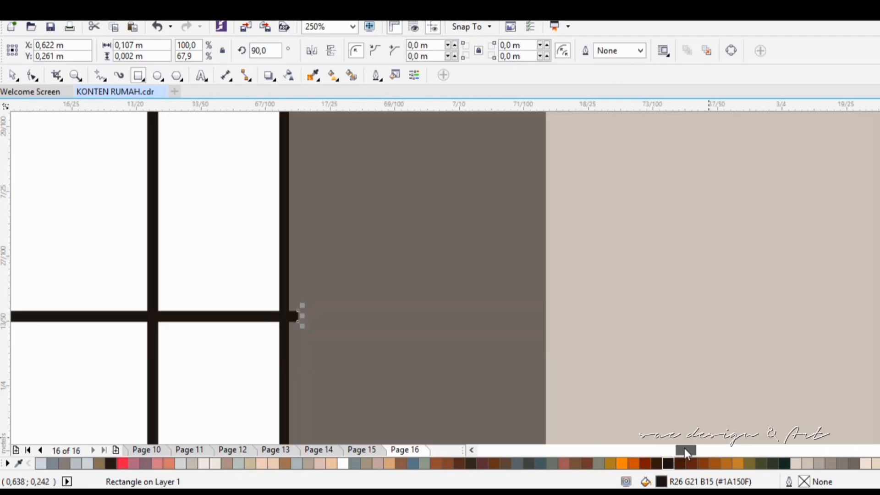
pyautogui.moveTo(304, 315); pyautogui.dragTo(295, 315)
pyautogui.scroll(-2, 418, 319)
# Step: Move the horizontal bar down to the lower third of the window
pyautogui.press('Down')
pyautogui.press('Down')
pyautogui.press('Down')
pyautogui.press('Down')
pyautogui.scroll(-2, 397, 352)
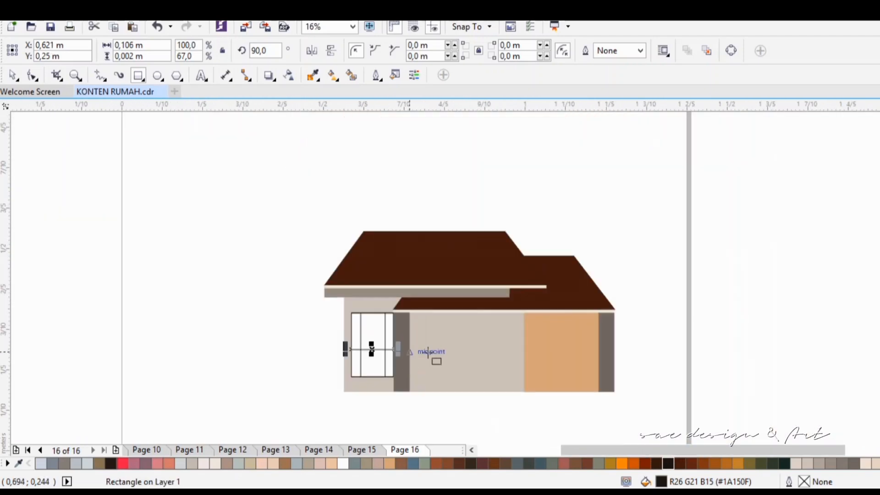
pyautogui.scroll(1, 410, 348)
pyautogui.moveTo(340, 338); pyautogui.dragTo(338, 324)
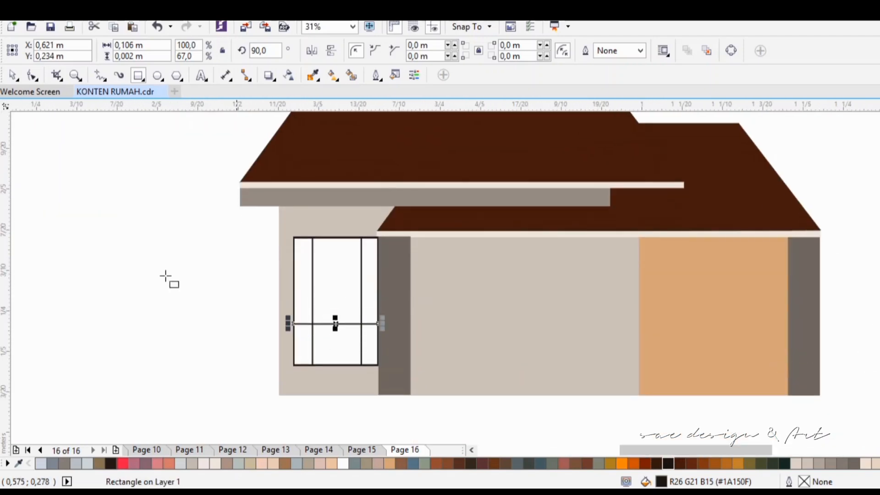
pyautogui.click(130, 291)
# Step: Copy the whole window onto the middle wall beside the tan panel and nudge the copy upward
pyautogui.moveTo(245, 227); pyautogui.dragTo(393, 383)
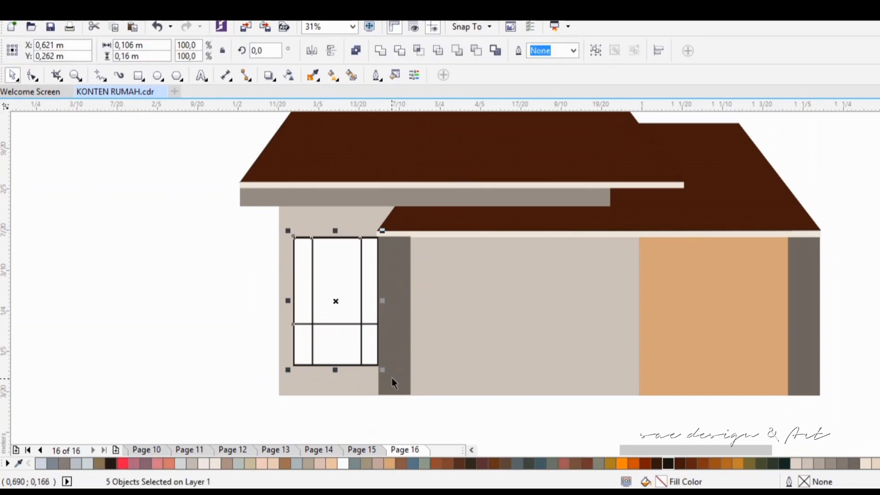
pyautogui.moveTo(339, 301); pyautogui.dragTo(593, 309)
pyautogui.hotkey('ctrl', 'z')
pyautogui.moveTo(334, 301); pyautogui.dragTo(590, 311)
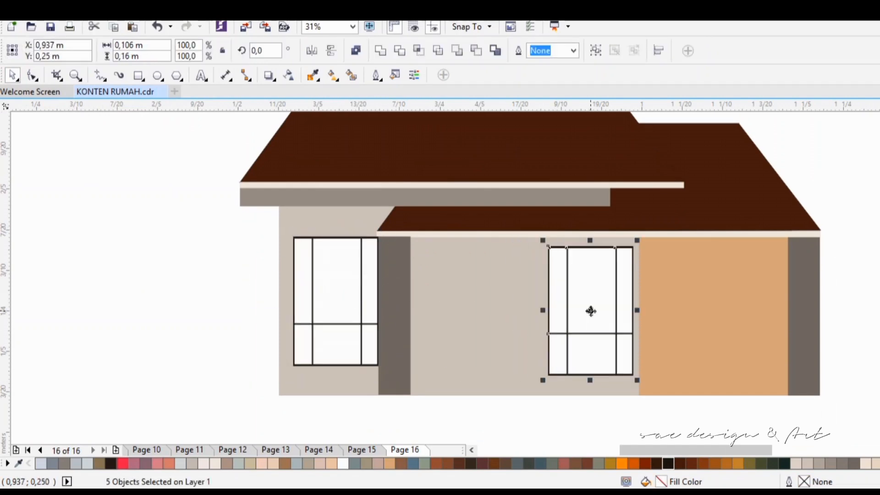
pyautogui.click(107, 304)
pyautogui.moveTo(531, 413); pyautogui.dragTo(670, 235)
pyautogui.press('Up')
pyautogui.press('Escape')
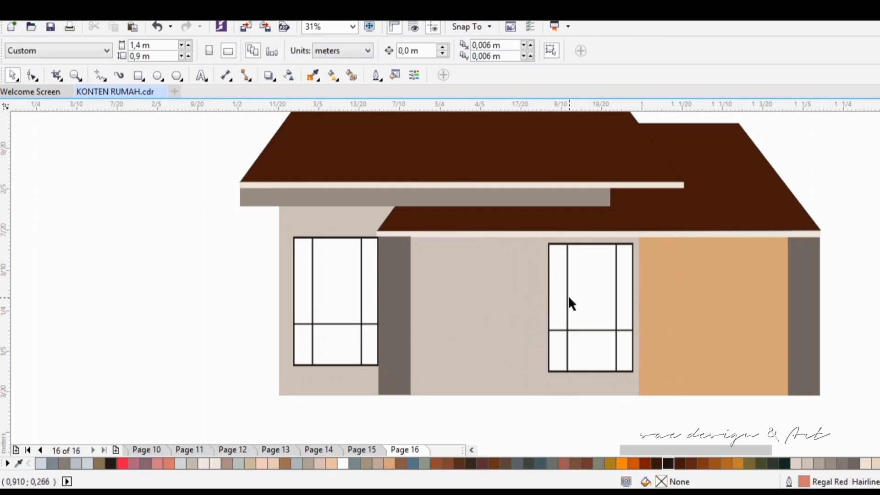
# Step: Delete the right vertical bar from the copied window and narrow the window to about 0.081 m
pyautogui.click(616, 303)
pyautogui.press('Delete')
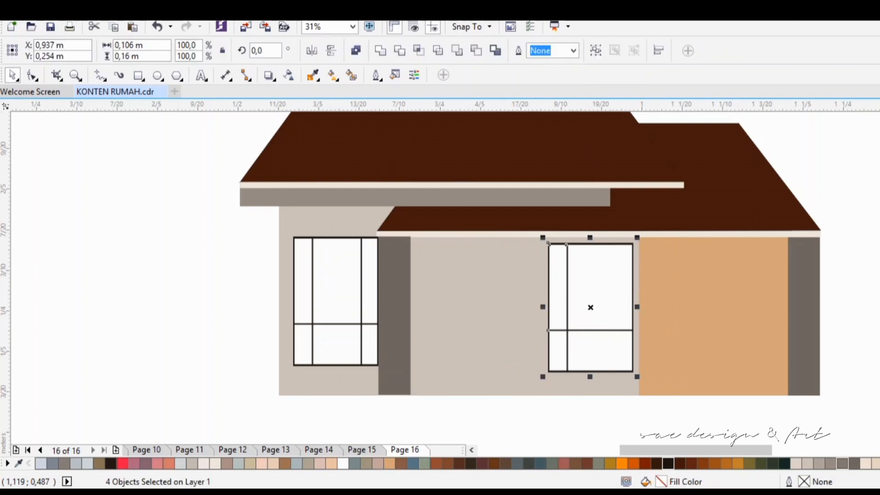
pyautogui.moveTo(542, 307); pyautogui.dragTo(564, 307)
pyautogui.scroll(2, 580, 308)
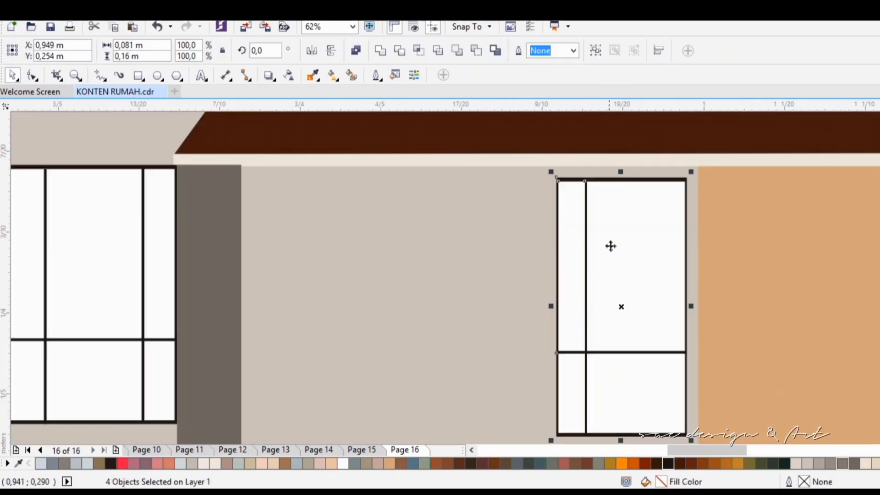
# Step: Resize the copied window's white pane to about 0.077 m by 0.154 m so its frame looks thicker
pyautogui.scroll(1, 654, 294)
pyautogui.scroll(3, 870, 236)
pyautogui.click(470, 251)
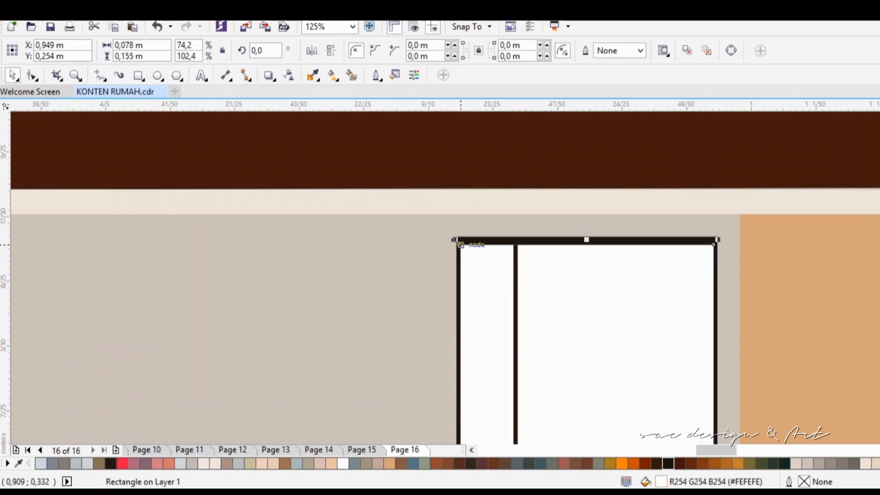
pyautogui.moveTo(460, 244)
pyautogui.mouseDown()
pyautogui.moveTo(468, 245)
pyautogui.moveTo(458, 239)
pyautogui.mouseUp()
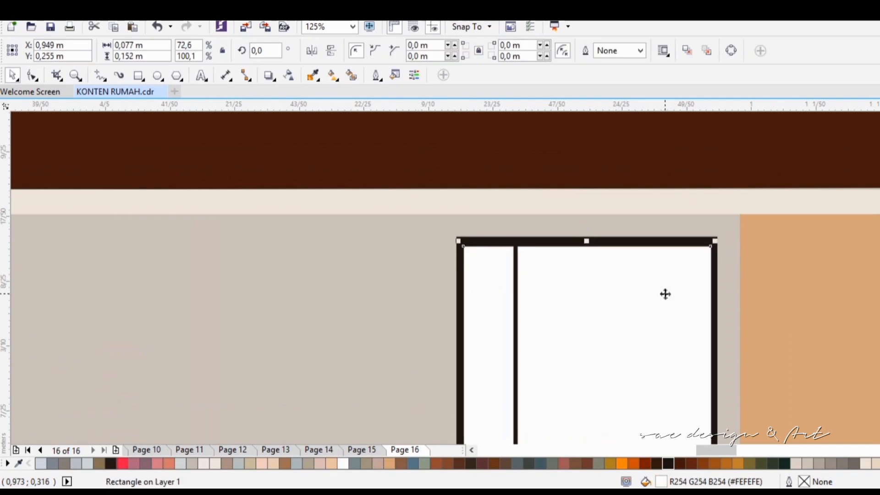
pyautogui.scroll(-5, 845, 291)
pyautogui.moveTo(585, 412); pyautogui.dragTo(590, 407)
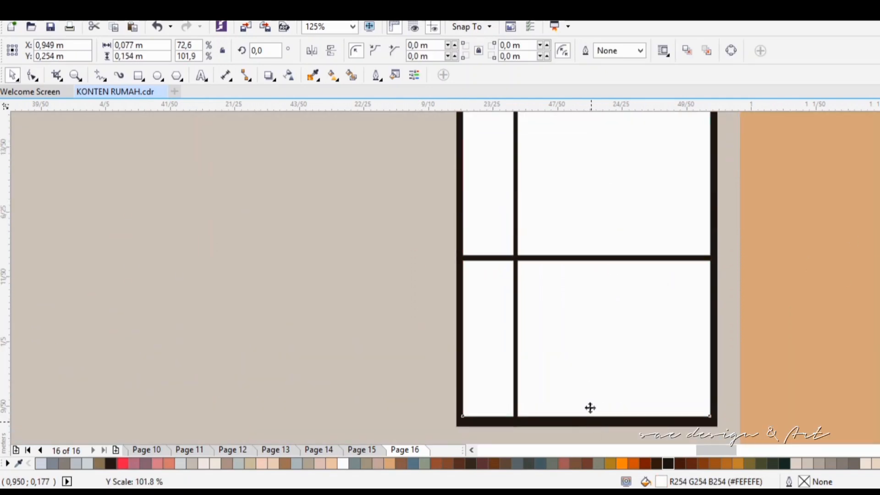
# Step: Enlarge the narrow window's dark frame to about 0.082 m by 0.163 m and center it around the pane
pyautogui.click(486, 422)
pyautogui.moveTo(451, 430); pyautogui.dragTo(448, 407)
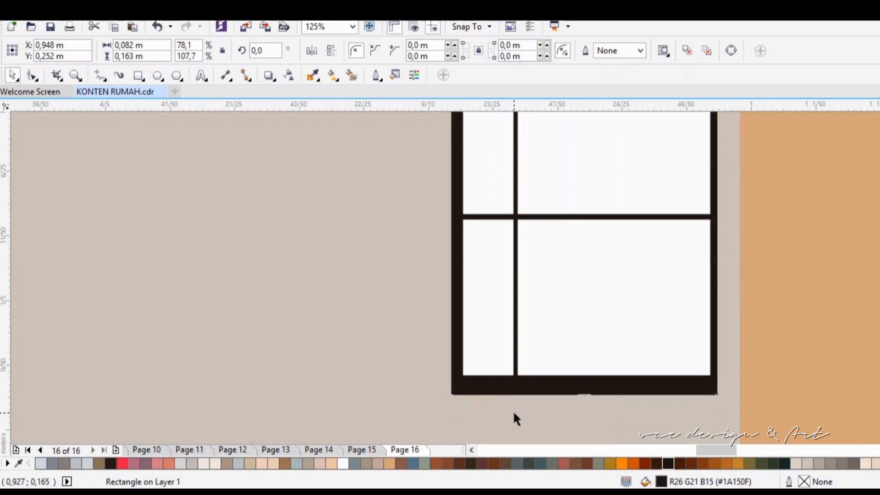
pyautogui.scroll(6, 515, 417)
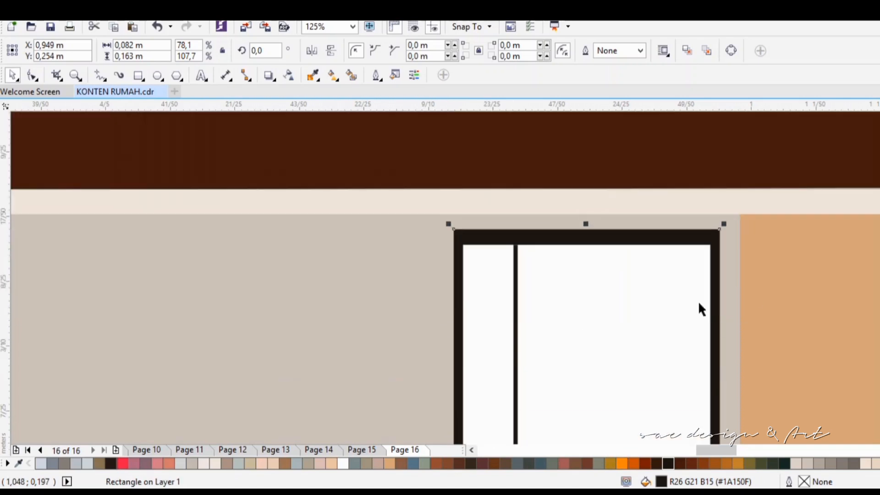
# Step: Thicken the narrow window's vertical bar to about 0.004 m and widen its horizontal bar similarly
pyautogui.scroll(-3, 697, 308)
pyautogui.scroll(-2, 867, 264)
pyautogui.click(516, 240)
pyautogui.moveTo(522, 173); pyautogui.dragTo(532, 173)
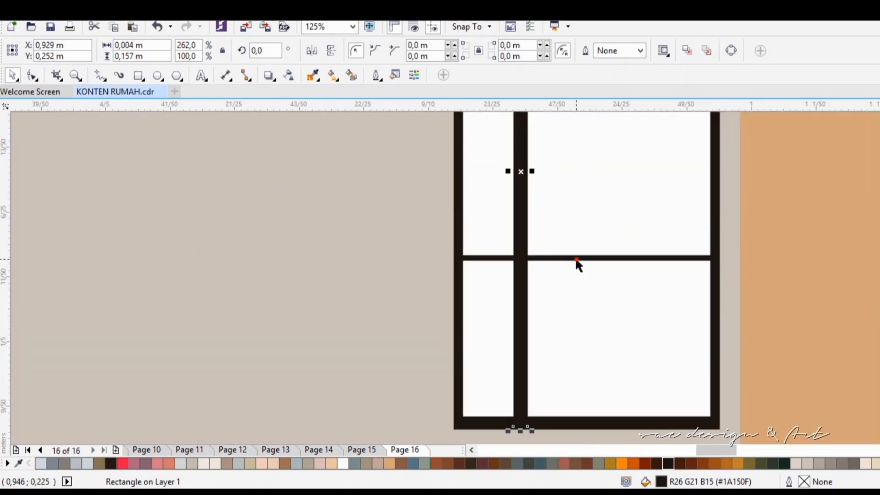
pyautogui.click(575, 258)
pyautogui.moveTo(586, 265); pyautogui.dragTo(588, 282)
pyautogui.scroll(-2, 639, 296)
pyautogui.press('Escape')
# Step: Enlarge the left window's dark frame to about 0.107 m by 0.163 m and nudge it until it is centered around the pane
pyautogui.scroll(2, 314, 242)
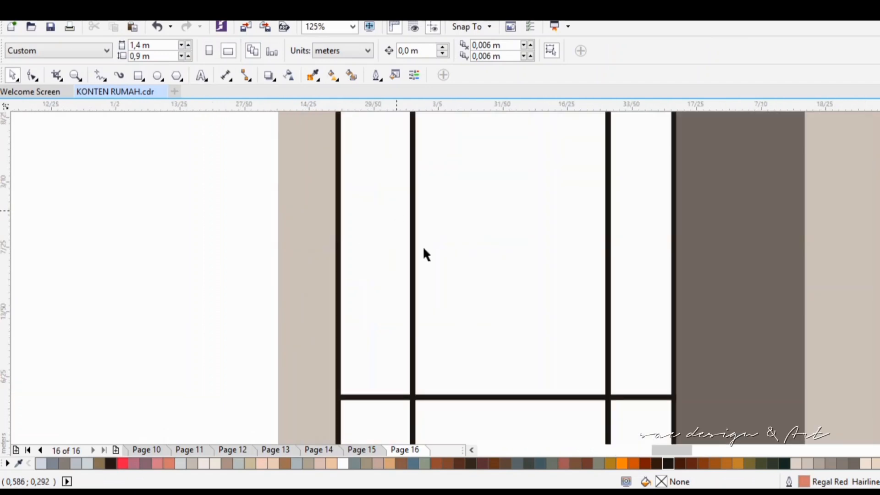
pyautogui.scroll(3, 867, 273)
pyautogui.click(345, 268)
pyautogui.moveTo(330, 258); pyautogui.dragTo(322, 248)
pyautogui.press('Down')
pyautogui.press('Down')
pyautogui.press('Down')
pyautogui.press('Down')
pyautogui.press('Down')
pyautogui.press('Down')
pyautogui.press('Down')
pyautogui.press('Down')
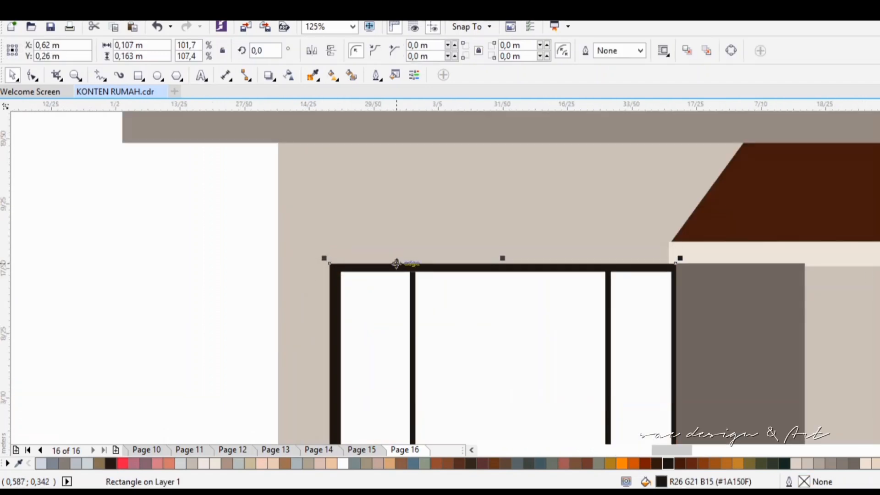
pyautogui.press('Up')
pyautogui.press('Up')
pyautogui.press('Left')
pyautogui.press('Right')
pyautogui.press('Down')
pyautogui.scroll(-3, 534, 238)
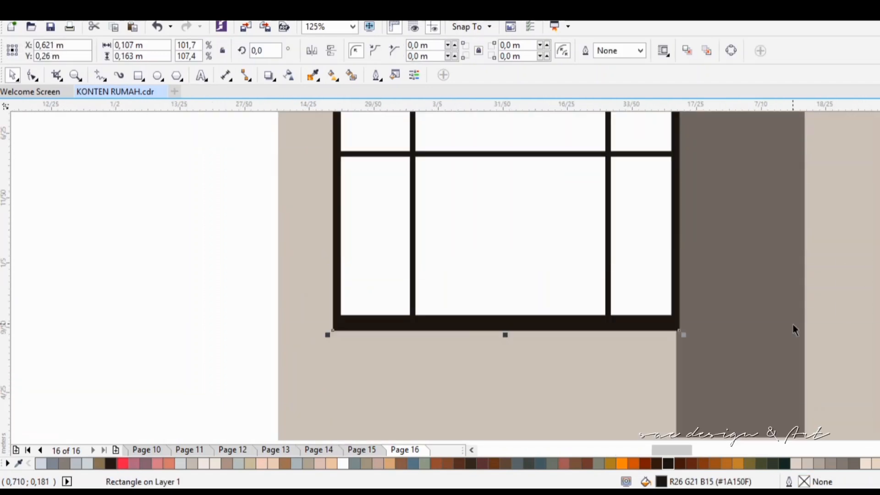
pyautogui.press('Up')
pyautogui.scroll(5, 870, 321)
pyautogui.scroll(-1, 715, 399)
pyautogui.hscroll(5, 782, 375)
pyautogui.scroll(-4, 862, 284)
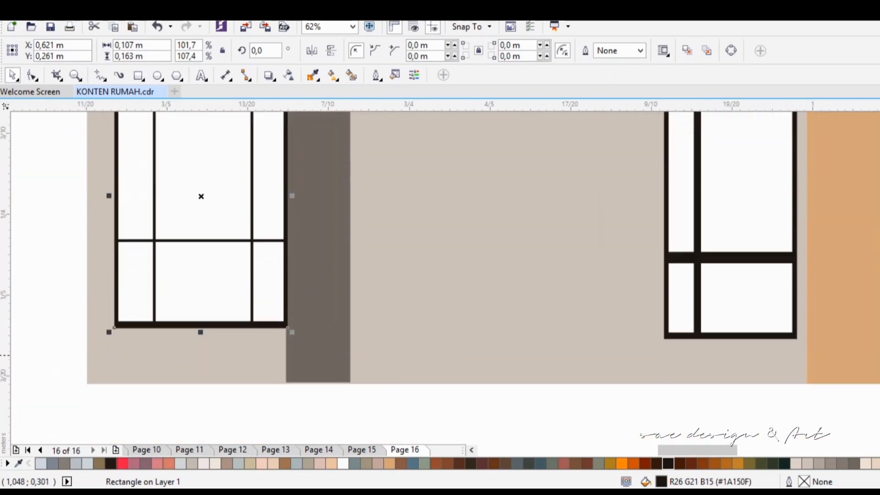
pyautogui.scroll(1, 706, 302)
pyautogui.scroll(-1, 699, 304)
pyautogui.hscroll(1, 699, 304)
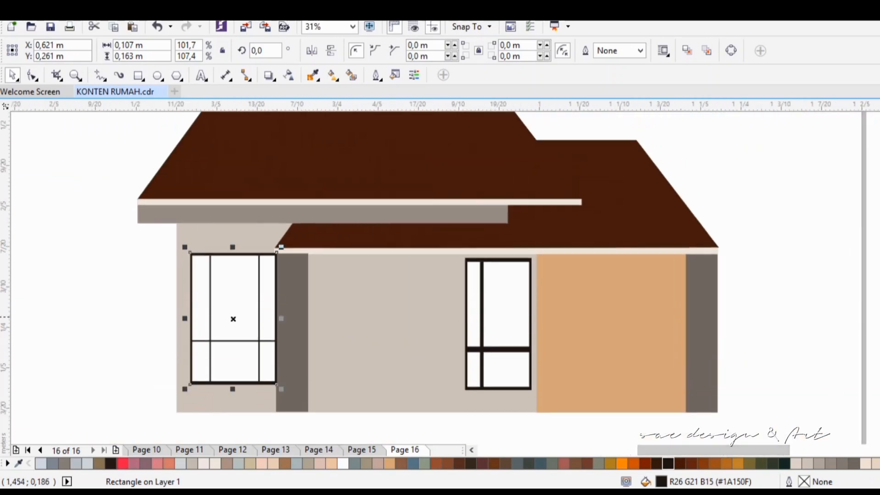
pyautogui.click(136, 320)
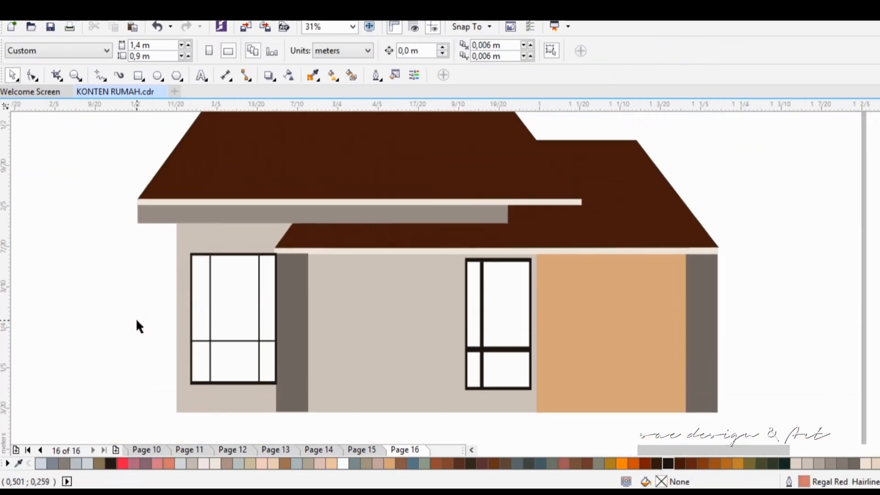
# Step: Draw a door rectangle about 0.101 m by 0.189 m against the right side of the left pillar, down to the wall's base
pyautogui.click(555, 308)
pyautogui.scroll(1, 308, 259)
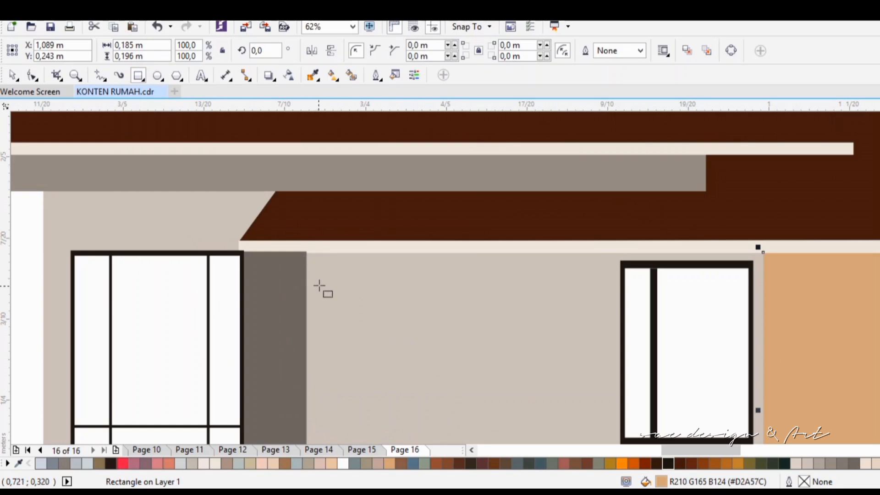
pyautogui.moveTo(311, 263); pyautogui.dragTo(469, 371)
# Step: Try several palette colors as the door's fill, including #7C3312, #552C32 and #D2A57C
pyautogui.click(502, 462)
pyautogui.click(714, 463)
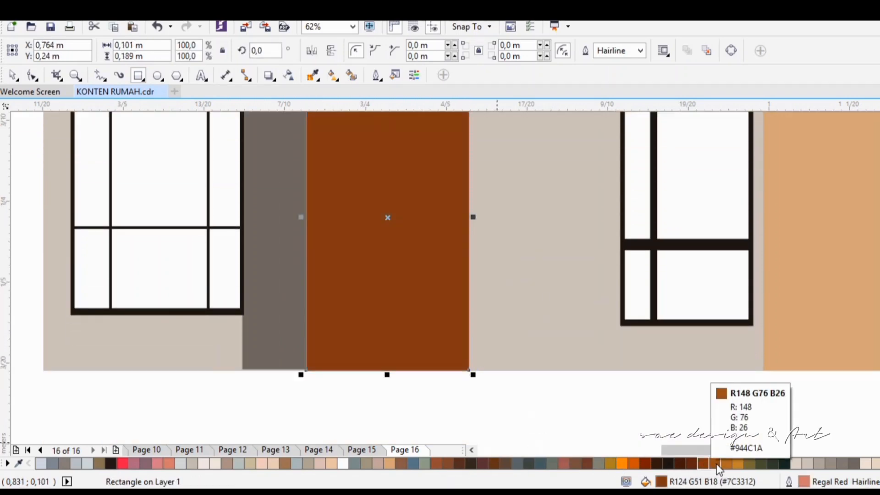
pyautogui.scroll(-1, 667, 418)
pyautogui.click(738, 463)
pyautogui.click(449, 463)
pyautogui.click(485, 463)
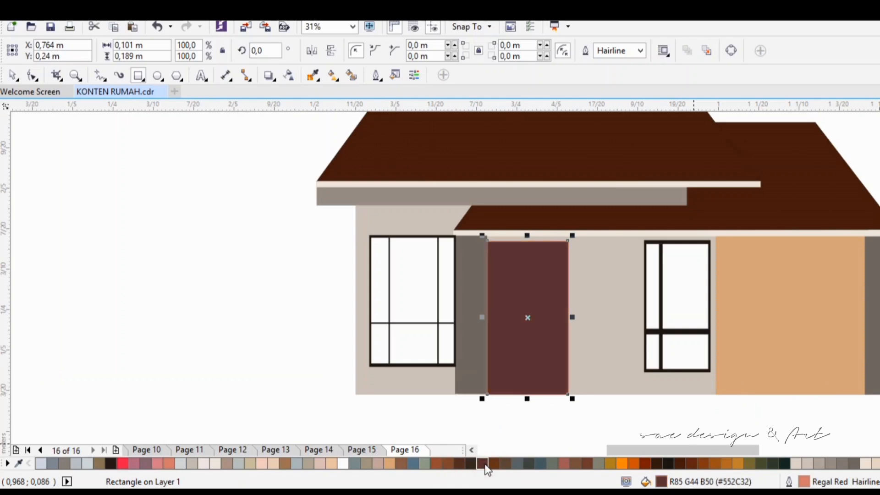
pyautogui.click(505, 463)
pyautogui.scroll(1, 505, 463)
pyautogui.click(389, 463)
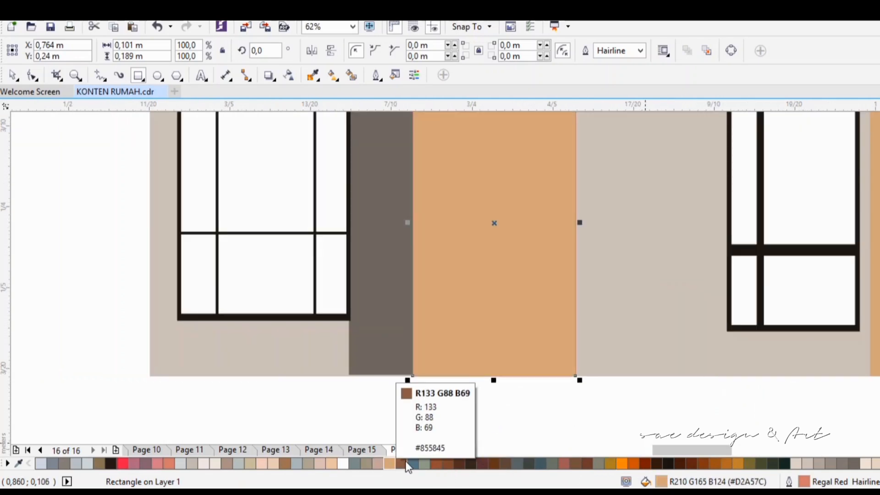
pyautogui.click(406, 464)
pyautogui.click(345, 464)
pyautogui.click(449, 463)
pyautogui.click(437, 464)
# Step: Fill the door with brown (#9A7153) and remove its outline
pyautogui.click(287, 463)
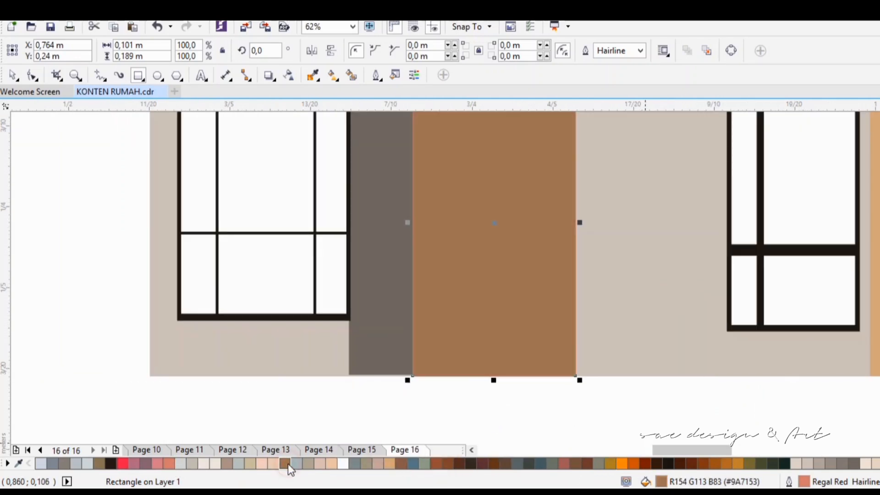
pyautogui.scroll(-1, 541, 399)
pyautogui.press('space')
pyautogui.click(221, 298)
pyautogui.click(511, 293)
pyautogui.scroll(1, 512, 292)
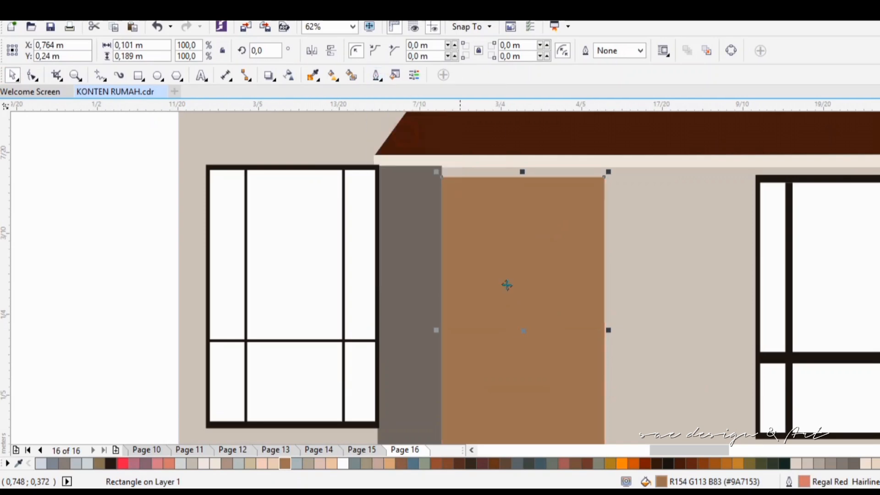
# Step: Draw a door handle about 0.004 m by 0.07 m near the door's left edge, filled dark brown (#33271B), with corners rounded to 0.002 m
pyautogui.scroll(-1, 527, 278)
pyautogui.moveTo(452, 252); pyautogui.dragTo(459, 365)
pyautogui.click(470, 464)
pyautogui.moveTo(454, 253); pyautogui.dragTo(454, 258)
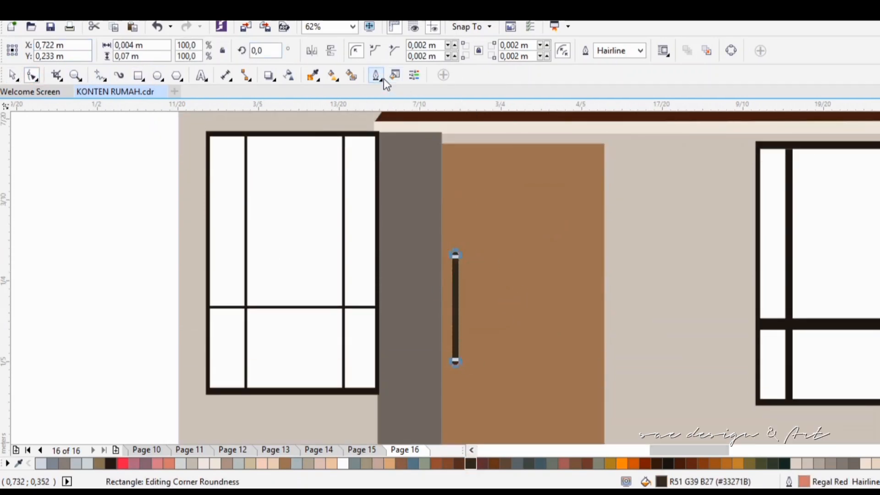
# Step: Remove the door handle's outline and deselect it
pyautogui.click(376, 74)
pyautogui.click(403, 132)
pyautogui.press('space')
pyautogui.click(100, 221)
# Step: Move the door and its handle right, close to the facade's right window, keeping the door's base on the wall's lower edge
pyautogui.scroll(-1, 597, 279)
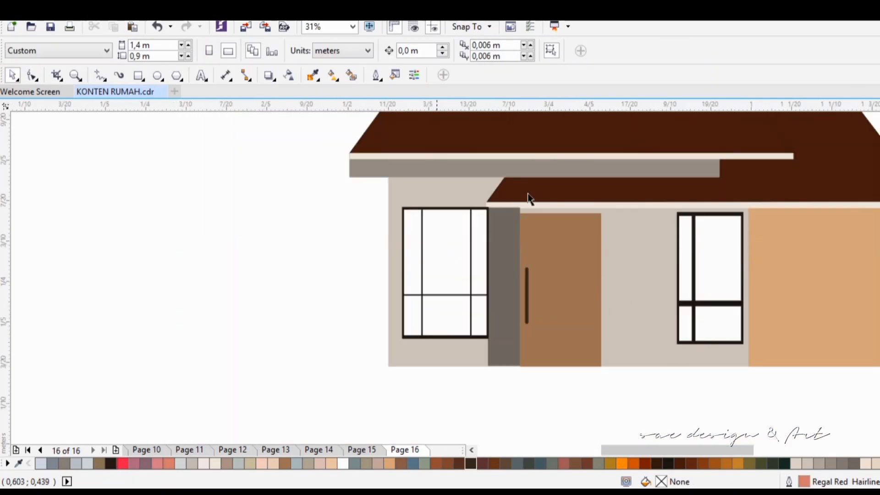
pyautogui.moveTo(622, 206); pyautogui.dragTo(621, 203)
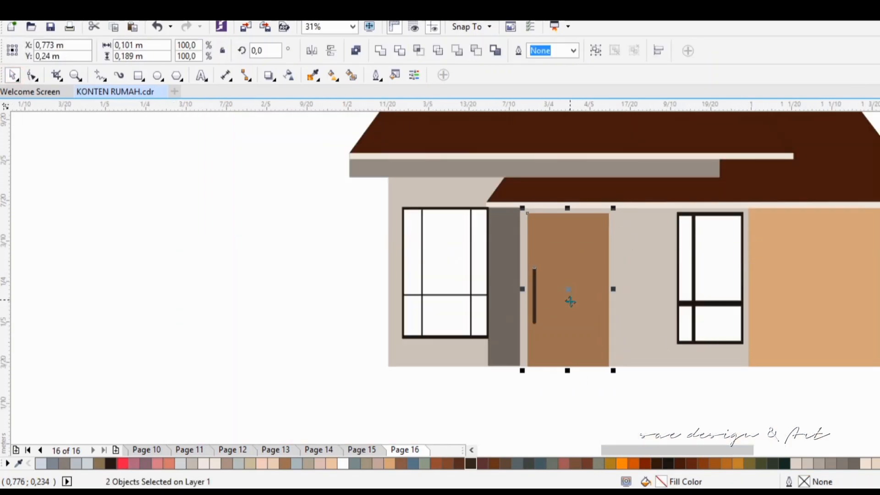
pyautogui.moveTo(569, 298); pyautogui.dragTo(619, 291)
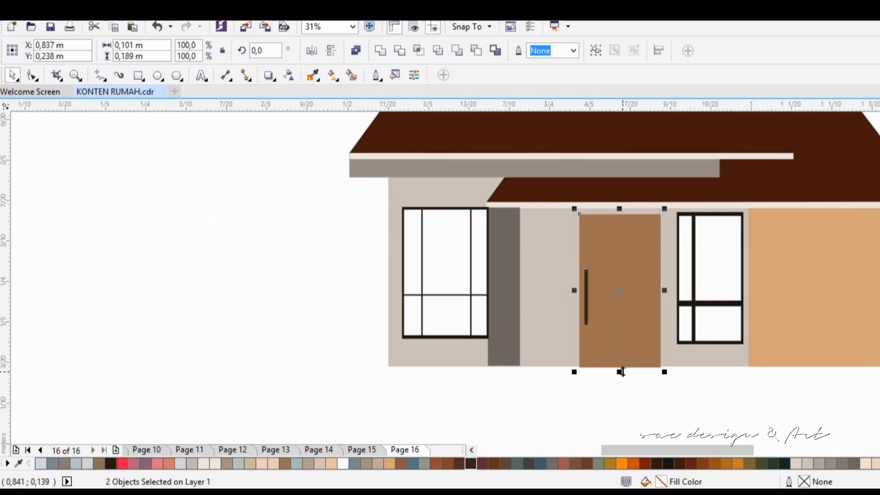
pyautogui.press('Up')
pyautogui.press('Right')
pyautogui.press('Right')
pyautogui.press('Right')
pyautogui.press('Right')
# Step: Copy the right window into the gap left of the door, narrow it, and space the door between both windows
pyautogui.moveTo(664, 383); pyautogui.dragTo(754, 207)
pyautogui.moveTo(712, 276); pyautogui.dragTo(557, 278)
pyautogui.rightClick(558, 278)
pyautogui.moveTo(595, 278); pyautogui.dragTo(585, 278)
pyautogui.press('Right')
pyautogui.press('Right')
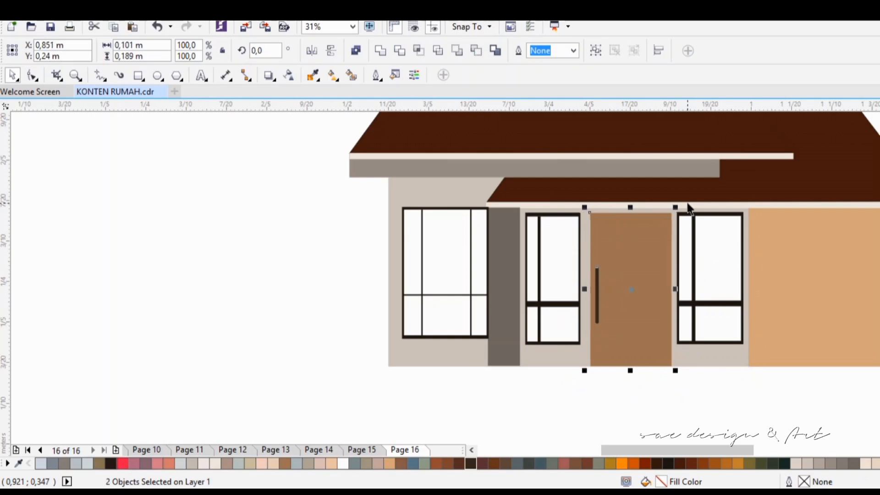
pyautogui.moveTo(670, 277); pyautogui.dragTo(693, 270)
# Step: Widen the tan carport wall to about 0.21 m so it reaches the right grey pillar
pyautogui.hscroll(2, 771, 332)
pyautogui.click(771, 333)
pyautogui.click(735, 313)
pyautogui.scroll(1, 774, 304)
pyautogui.click(652, 271)
pyautogui.scroll(2, 821, 271)
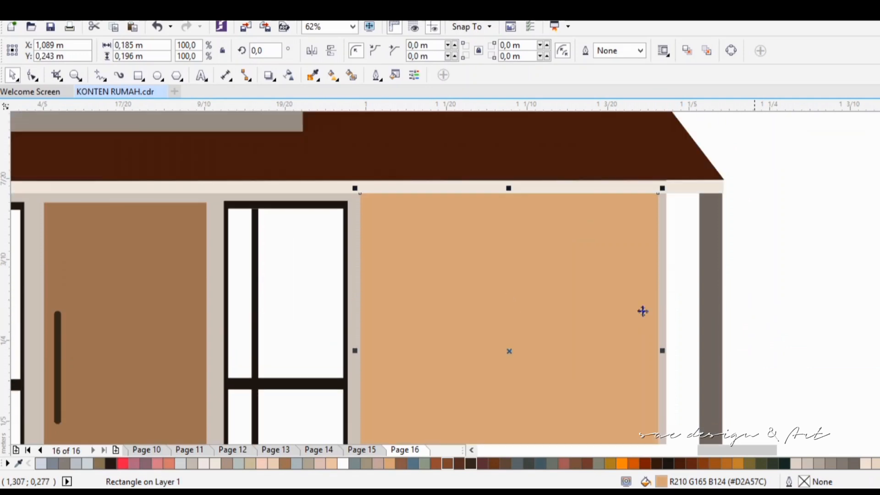
pyautogui.moveTo(662, 350); pyautogui.dragTo(698, 353)
# Step: Copy the right grey pillar onto the left edge of the tan carport wall
pyautogui.click(714, 310)
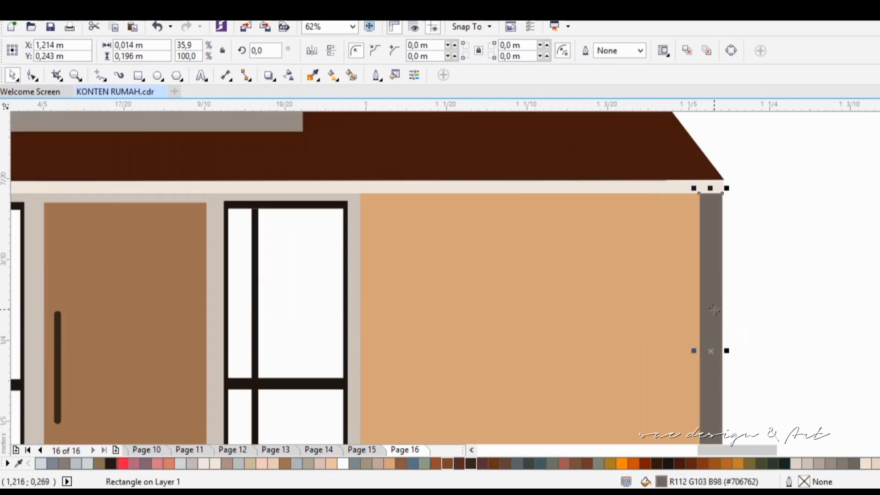
pyautogui.moveTo(713, 309); pyautogui.dragTo(375, 309)
pyautogui.scroll(-4, 764, 314)
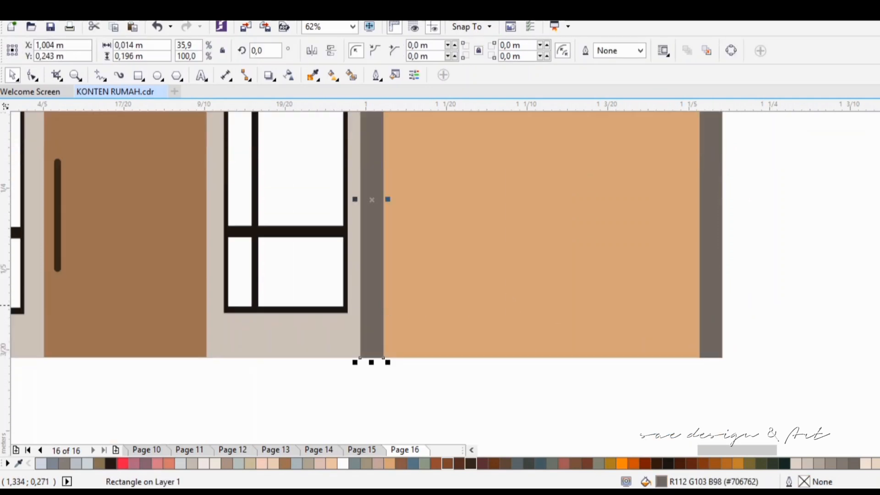
# Step: Convert the tan carport wall to curves and raise its lower edge between two added nodes to form a trapezoid floor opening
pyautogui.click(485, 305)
pyautogui.click(32, 75)
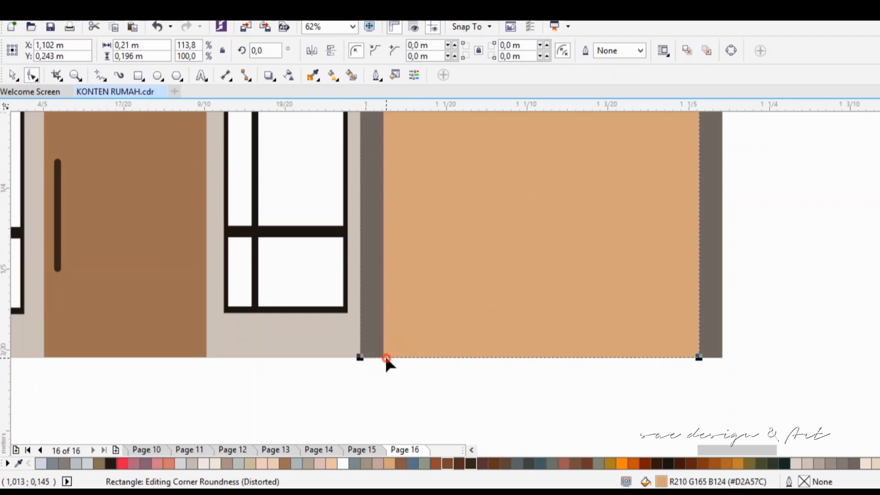
pyautogui.hotkey('ctrl', 'q')
pyautogui.moveTo(452, 356)
pyautogui.mouseDown()
pyautogui.moveTo(468, 293)
pyautogui.moveTo(450, 356)
pyautogui.mouseUp()
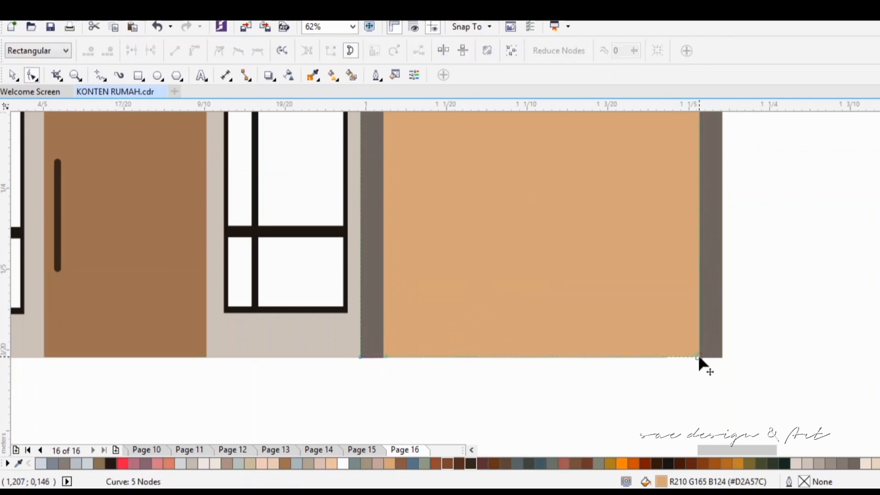
pyautogui.doubleClick(669, 357)
pyautogui.moveTo(666, 357); pyautogui.dragTo(658, 296)
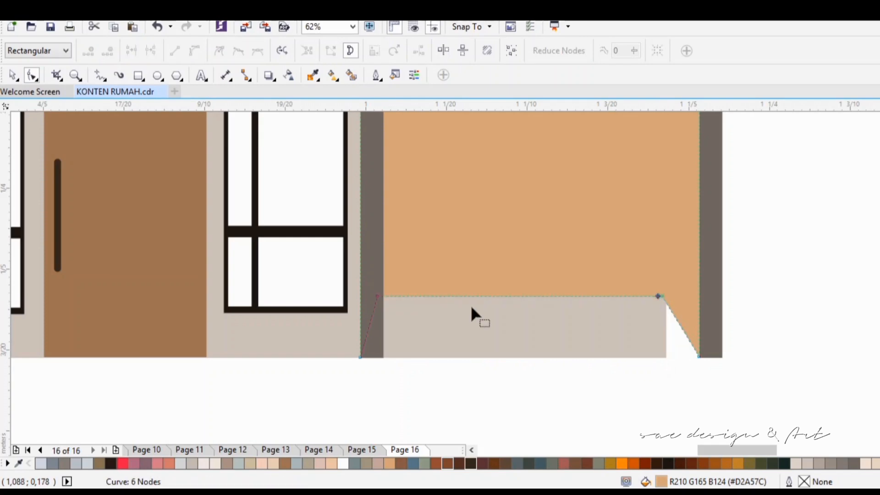
pyautogui.moveTo(377, 296); pyautogui.dragTo(418, 296)
# Step: Convert the beige facade wall to curves and extend its lower-right corner to the right pillar to complete the carport floor
pyautogui.click(640, 351)
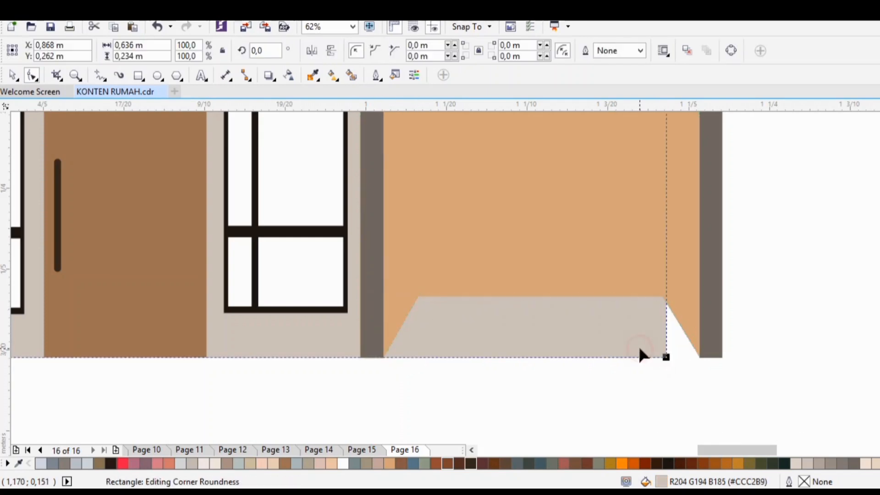
pyautogui.press('space')
pyautogui.hotkey('ctrl', 'a')
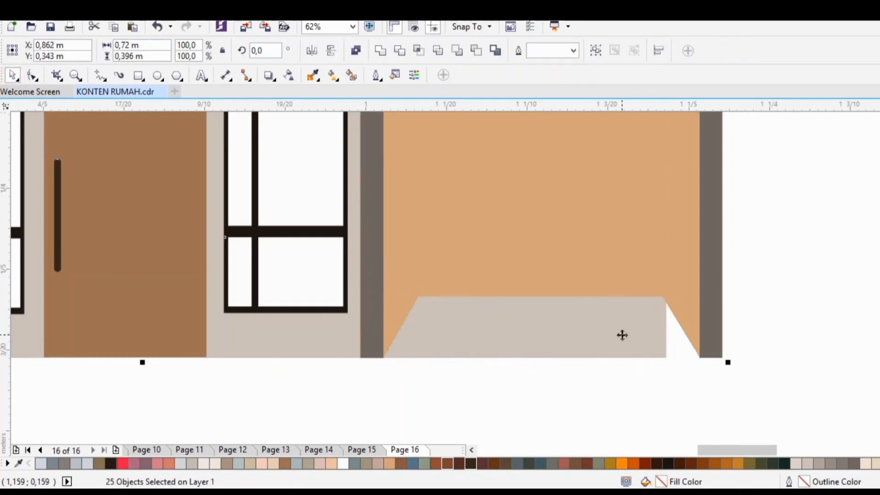
pyautogui.click(599, 335)
pyautogui.hotkey('ctrl', 'q')
pyautogui.press('F10')
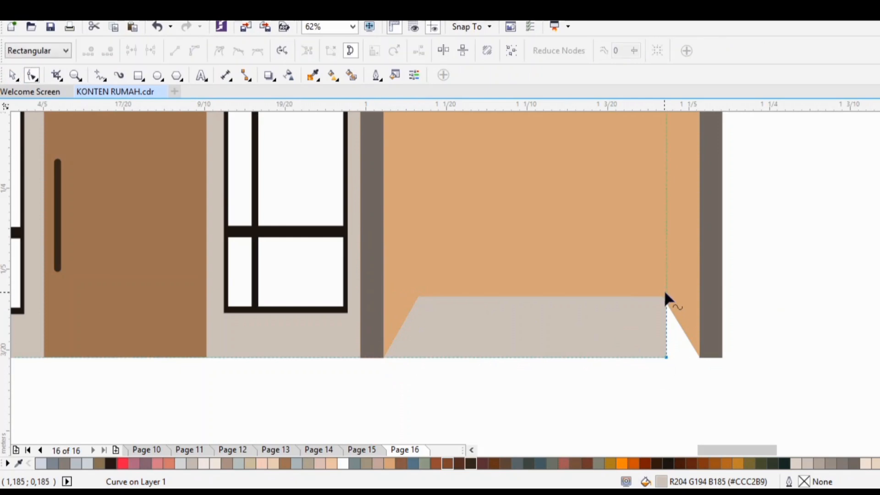
pyautogui.moveTo(666, 357); pyautogui.dragTo(697, 358)
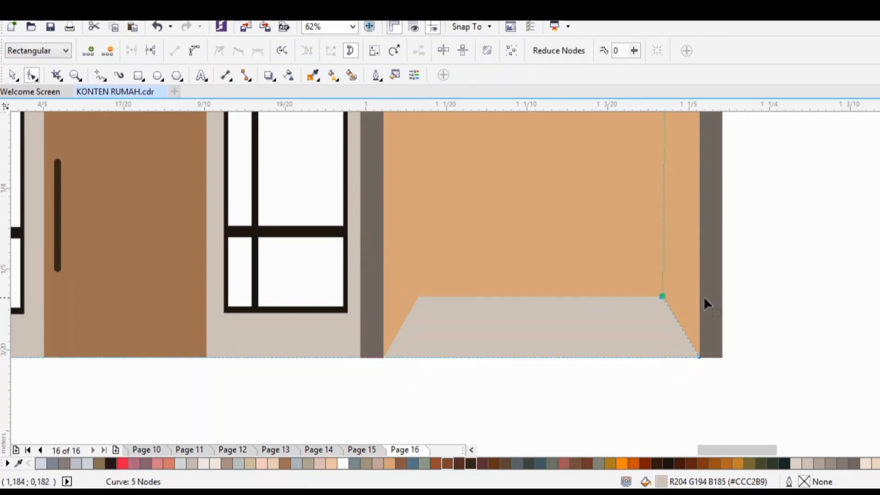
pyautogui.scroll(-2, 703, 296)
pyautogui.press('space')
pyautogui.click(142, 254)
# Step: Draw a vertical 2-point line about 0.158 m long from the carport floor's back-left corner up to the roof trim
pyautogui.scroll(2, 744, 287)
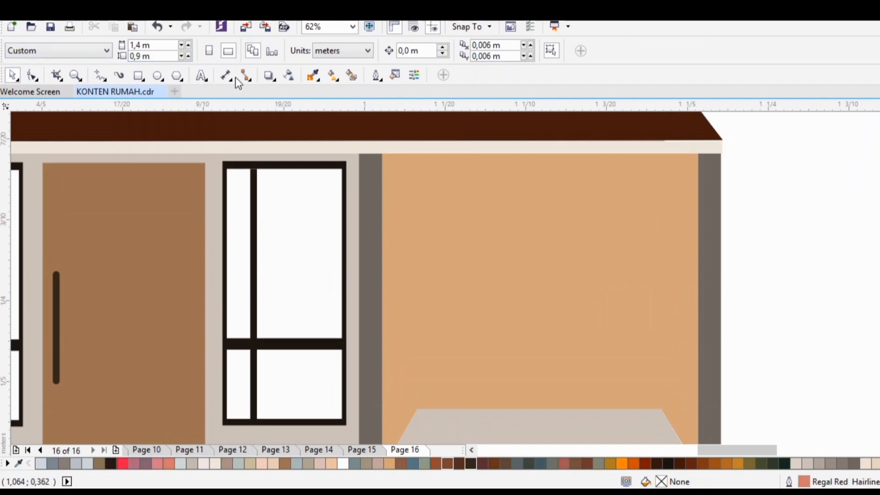
pyautogui.click(100, 75)
pyautogui.click(104, 80)
pyautogui.click(133, 110)
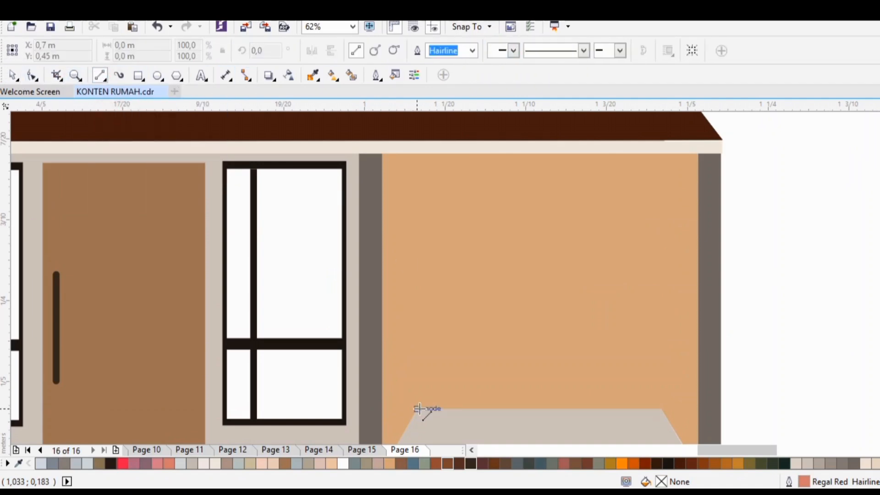
pyautogui.moveTo(420, 409)
pyautogui.mouseDown()
pyautogui.moveTo(428, 304)
pyautogui.moveTo(417, 146)
pyautogui.mouseUp()
# Step: Color the carport corner line 40% black and give it a thicker outline width
pyautogui.click(375, 75)
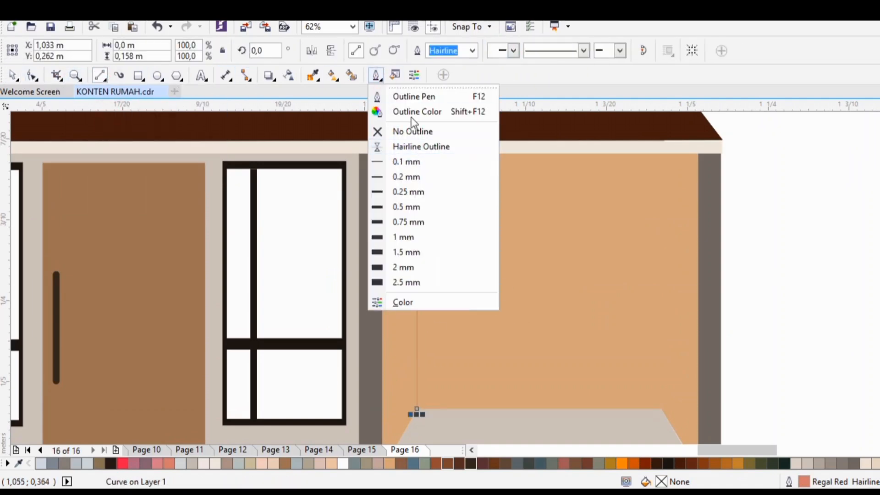
pyautogui.click(413, 111)
pyautogui.click(434, 204)
pyautogui.click(472, 366)
pyautogui.click(375, 76)
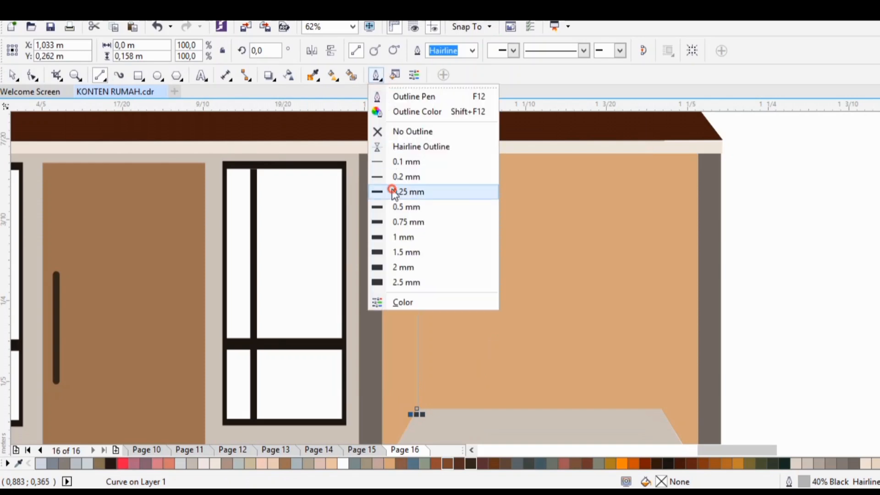
pyautogui.click(416, 237)
# Step: Copy the grey corner line to the carport floor's back-right corner
pyautogui.moveTo(416, 281); pyautogui.dragTo(662, 281)
pyautogui.rightClick(662, 281)
pyautogui.click(785, 301)
pyautogui.scroll(-1, 786, 300)
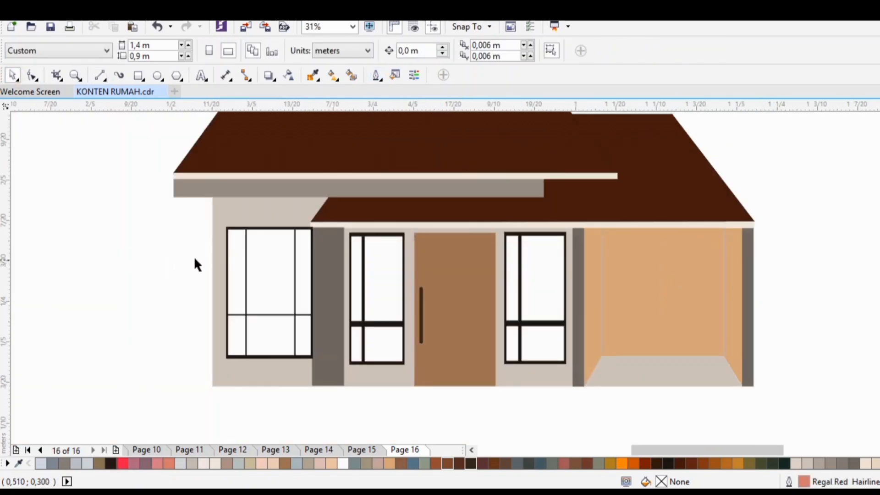
# Step: Enlarge the dark outer frame of the facade's leftmost window to about 0.109 m by 0.165 m
pyautogui.scroll(1, 415, 267)
pyautogui.click(68, 288)
pyautogui.moveTo(40, 326); pyautogui.dragTo(43, 323)
pyautogui.click(55, 197)
pyautogui.click(57, 199)
pyautogui.moveTo(40, 190); pyautogui.dragTo(31, 187)
pyautogui.press('Down')
pyautogui.press('Down')
pyautogui.press('Down')
# Step: Nudge the whole leftmost window slightly left and down, off the adjoining grey pillar
pyautogui.moveTo(736, 449); pyautogui.dragTo(711, 449)
pyautogui.moveTo(879, 327); pyautogui.dragTo(879, 338)
pyautogui.scroll(2, 742, 291)
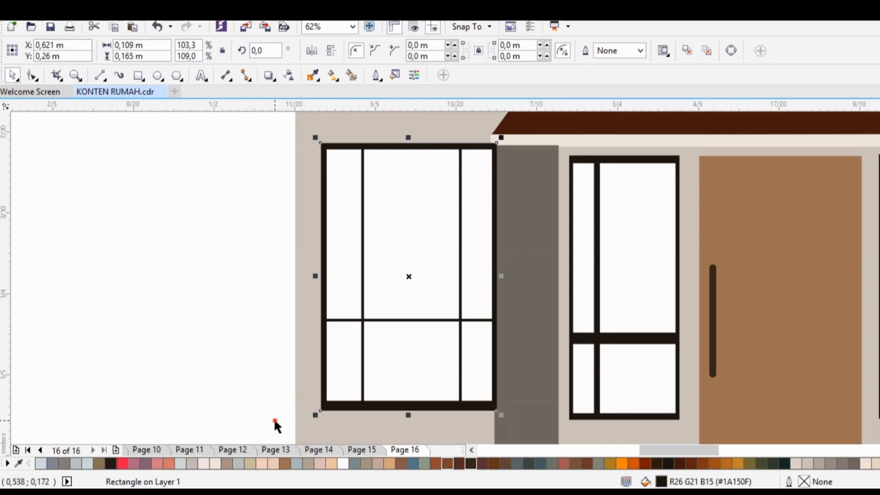
pyautogui.moveTo(275, 422); pyautogui.dragTo(516, 134)
pyautogui.press('Left')
pyautogui.press('Down')
pyautogui.click(273, 218)
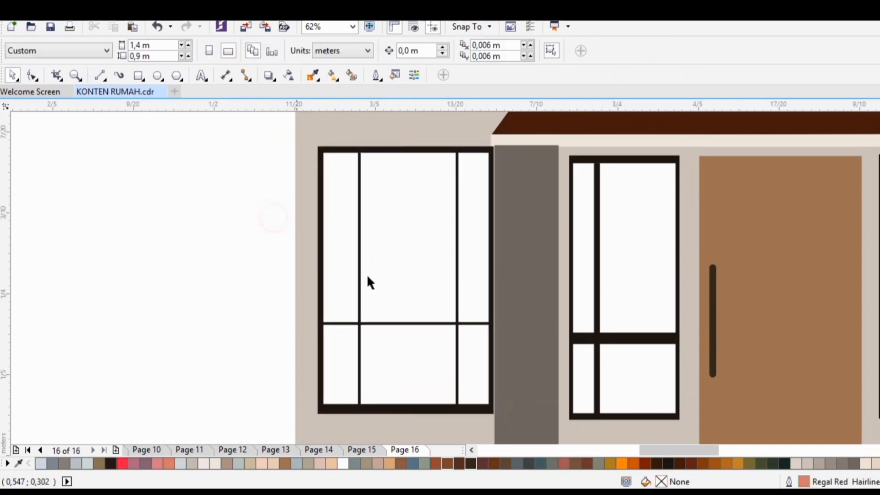
# Step: Thicken the two vertical bars and the horizontal bar of the leftmost window
pyautogui.scroll(1, 372, 279)
pyautogui.click(343, 274)
pyautogui.moveTo(352, 273); pyautogui.dragTo(359, 273)
pyautogui.click(536, 274)
pyautogui.moveTo(530, 274); pyautogui.dragTo(522, 275)
pyautogui.click(428, 363)
pyautogui.moveTo(436, 370); pyautogui.dragTo(437, 384)
pyautogui.scroll(-2, 499, 304)
pyautogui.click(427, 389)
# Step: Copy the leftmost window onto the carport's back wall and flatten it to about 0.109 m by 0.024 m beneath the roof trim
pyautogui.moveTo(714, 448); pyautogui.dragTo(753, 449)
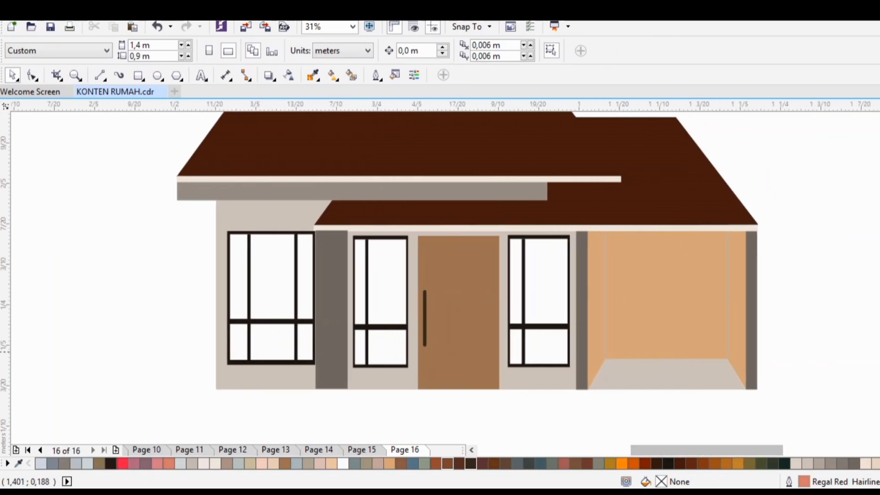
pyautogui.moveTo(879, 352); pyautogui.dragTo(879, 345)
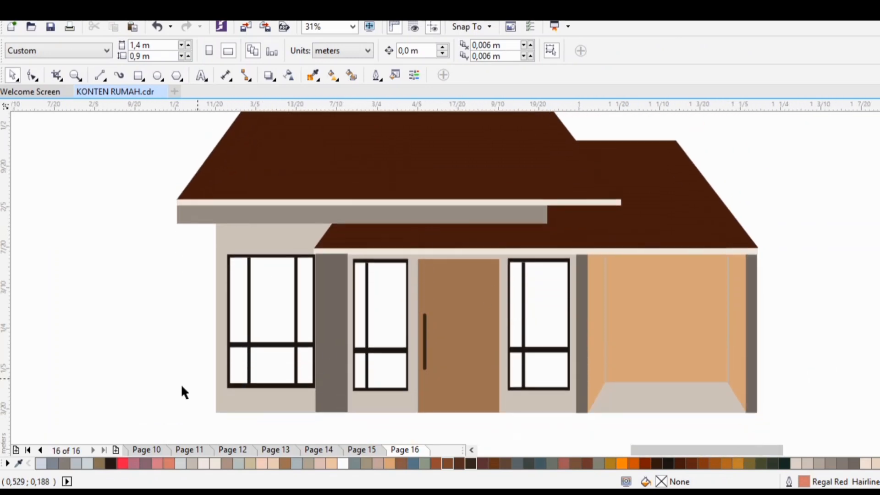
pyautogui.moveTo(182, 391); pyautogui.dragTo(340, 247)
pyautogui.moveTo(272, 319); pyautogui.dragTo(670, 320)
pyautogui.moveTo(669, 392); pyautogui.dragTo(678, 277)
pyautogui.click(779, 263)
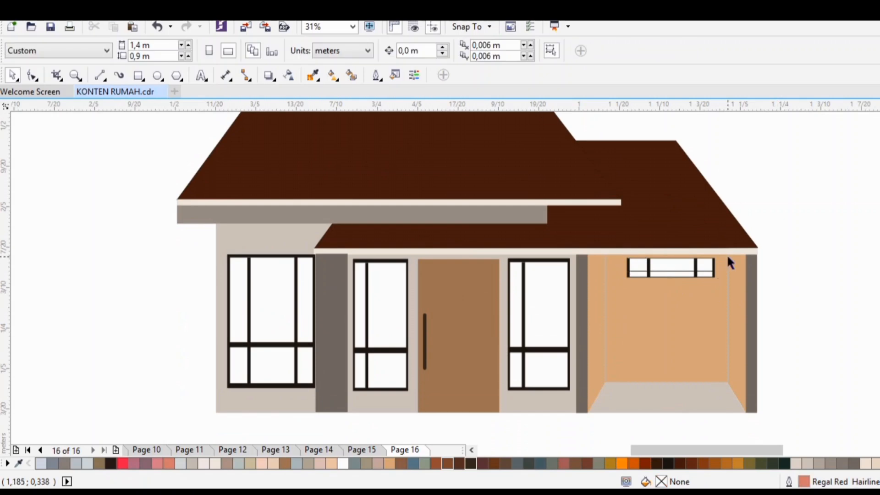
# Step: Draw a side wall rectangle about 0.06 m by 0.181 m against the facade's left edge, filled grey (#968C83) without outline
pyautogui.press('F6')
pyautogui.moveTo(215, 249); pyautogui.dragTo(168, 395)
pyautogui.click(852, 464)
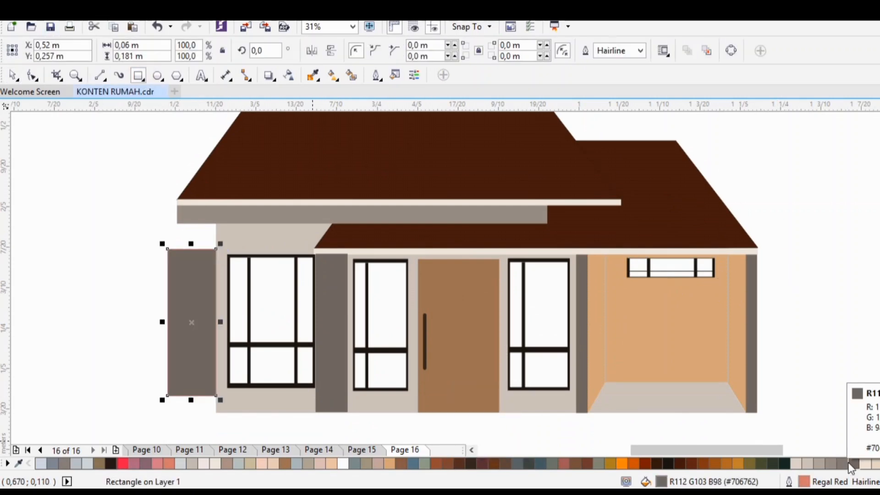
pyautogui.click(842, 464)
pyautogui.click(831, 464)
pyautogui.click(377, 76)
pyautogui.click(394, 179)
pyautogui.click(378, 76)
pyautogui.click(395, 132)
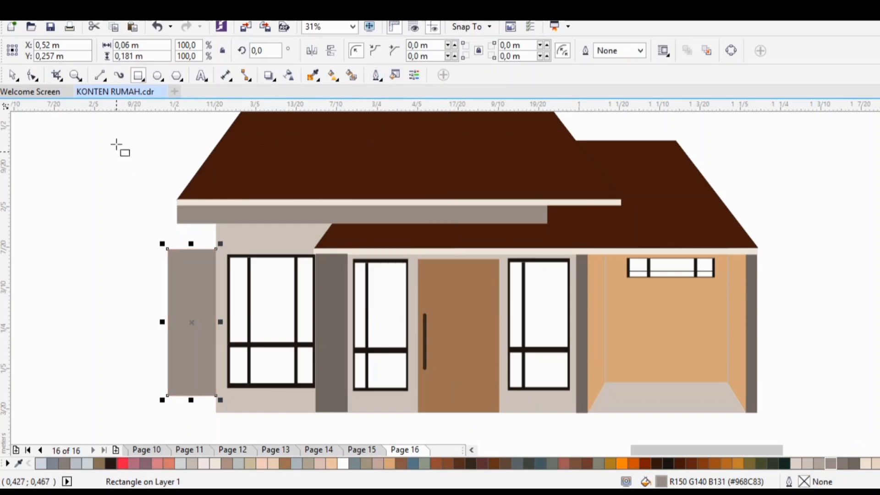
# Step: Draw a right triangle about 0.129 m by 0.065 m beside the side wall and mirror it horizontally
pyautogui.click(180, 79)
pyautogui.click(207, 180)
pyautogui.click(358, 53)
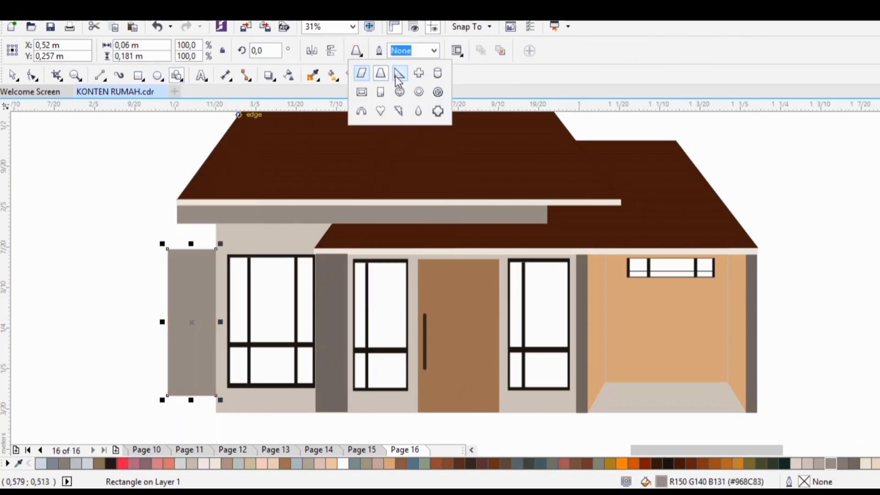
pyautogui.click(397, 74)
pyautogui.moveTo(69, 225)
pyautogui.mouseDown()
pyautogui.moveTo(174, 263)
pyautogui.moveTo(175, 278)
pyautogui.mouseUp()
pyautogui.click(311, 50)
pyautogui.click(7, 76)
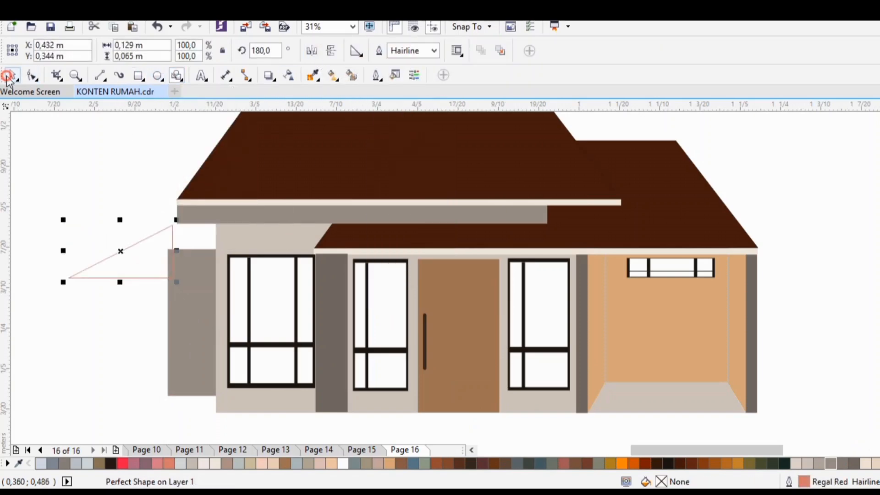
# Step: Place the triangle on top of the side wall as a roof, filled dark brown (#40160A) without outline
pyautogui.moveTo(176, 226); pyautogui.dragTo(176, 225)
pyautogui.click(680, 464)
pyautogui.click(378, 76)
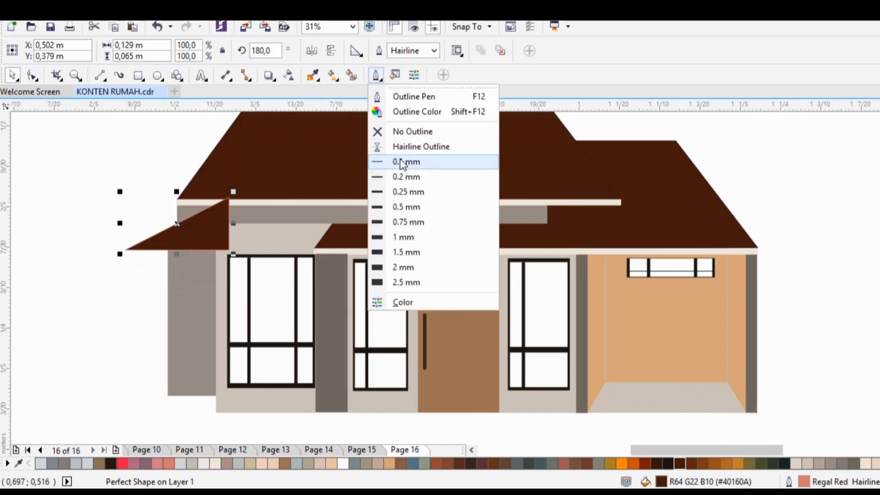
pyautogui.click(394, 132)
# Step: Send the triangular roof behind the facade and nudge it down toward the side wall
pyautogui.rightClick(214, 235)
pyautogui.click(442, 390)
pyautogui.click(191, 286)
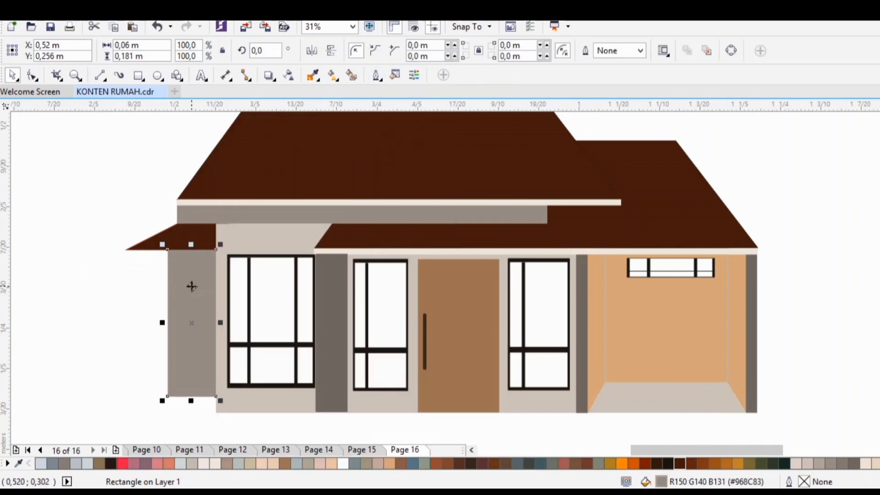
pyautogui.click(206, 241)
pyautogui.press('Down')
pyautogui.press('Down')
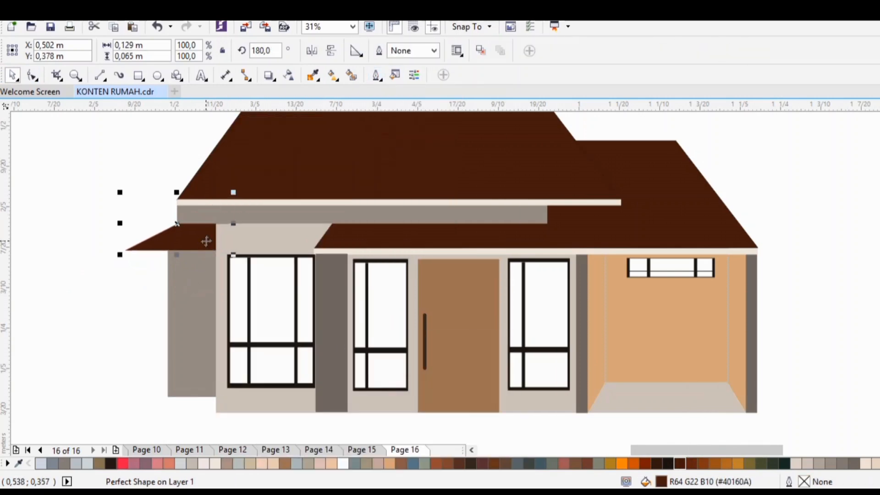
# Step: Lower the side wall's upper edge and move the triangular roof down to sit on it
pyautogui.click(182, 290)
pyautogui.moveTo(192, 243); pyautogui.dragTo(199, 260)
pyautogui.click(199, 238)
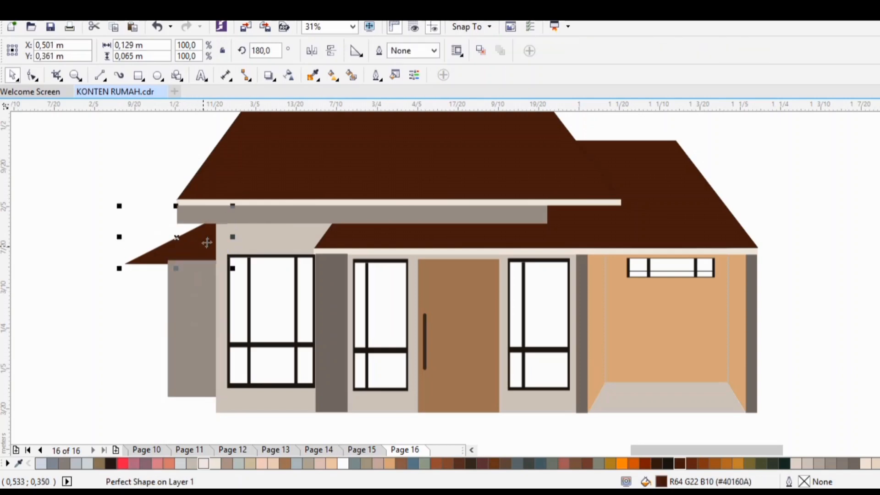
pyautogui.press('Up')
pyautogui.press('Up')
# Step: Narrow the triangular side roof to about 0.095 m by pulling in its left end
pyautogui.moveTo(121, 230); pyautogui.dragTo(144, 230)
pyautogui.click(215, 249)
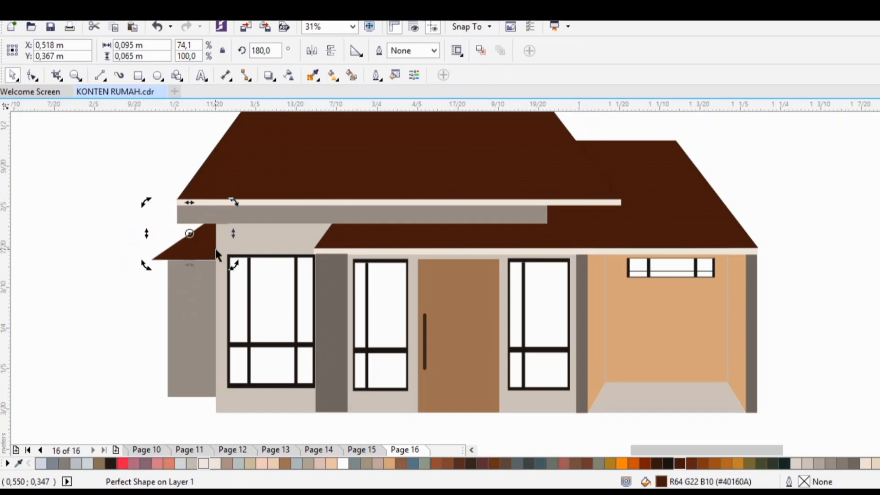
pyautogui.click(108, 298)
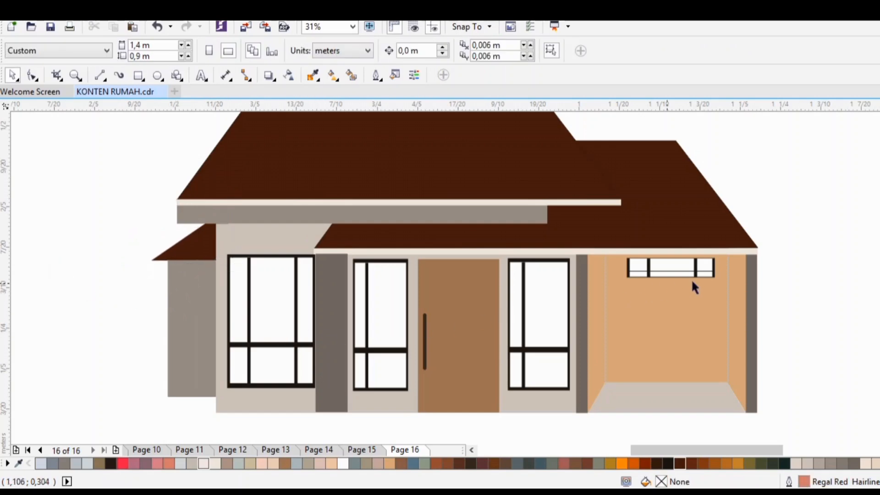
# Step: Duplicate the carport window, rotate the copy to 90 degrees, and fit it on the side wall at about 0.022 by 0.099 m
pyautogui.moveTo(626, 289); pyautogui.dragTo(621, 291)
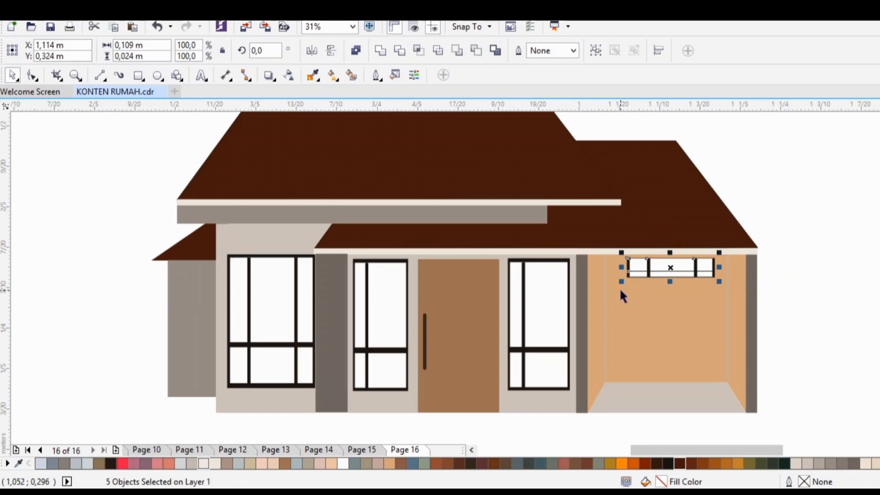
pyautogui.moveTo(669, 268); pyautogui.dragTo(114, 326)
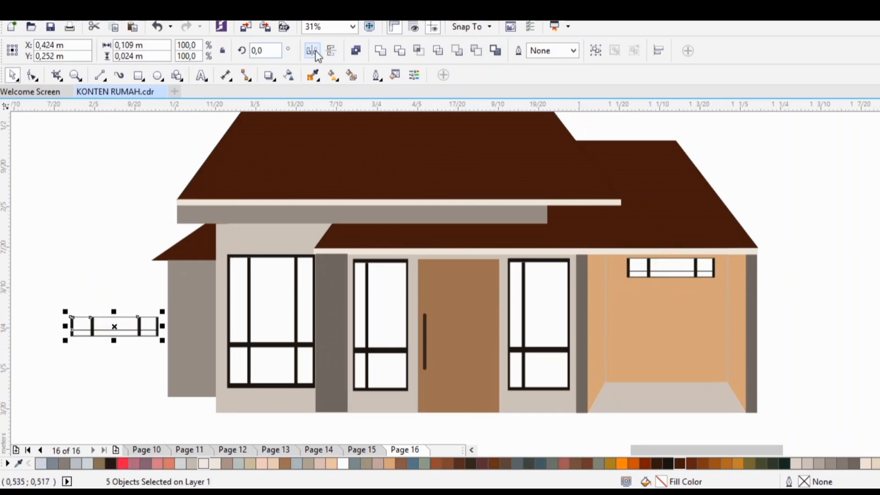
pyautogui.click(331, 51)
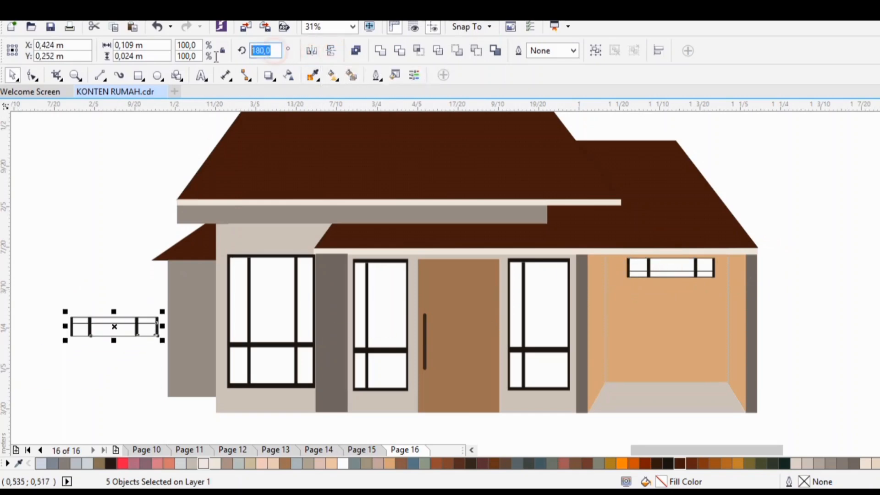
pyautogui.write('90')
pyautogui.press('Return')
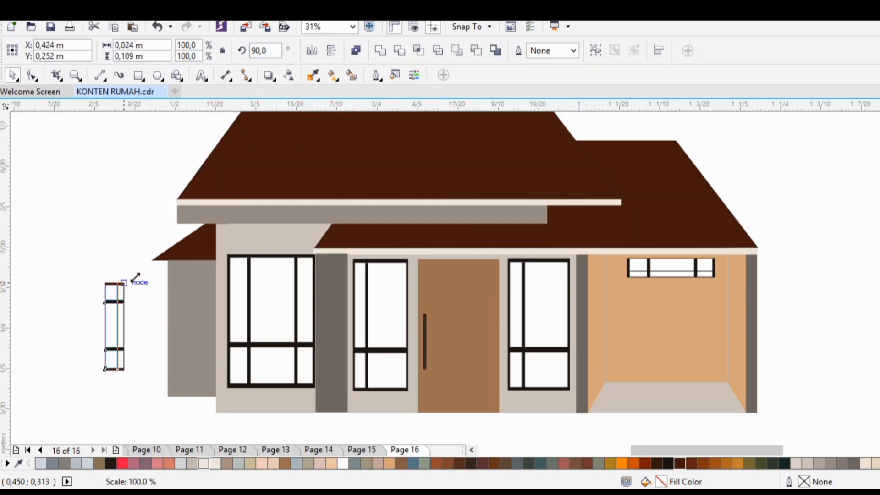
pyautogui.moveTo(114, 326); pyautogui.dragTo(165, 310)
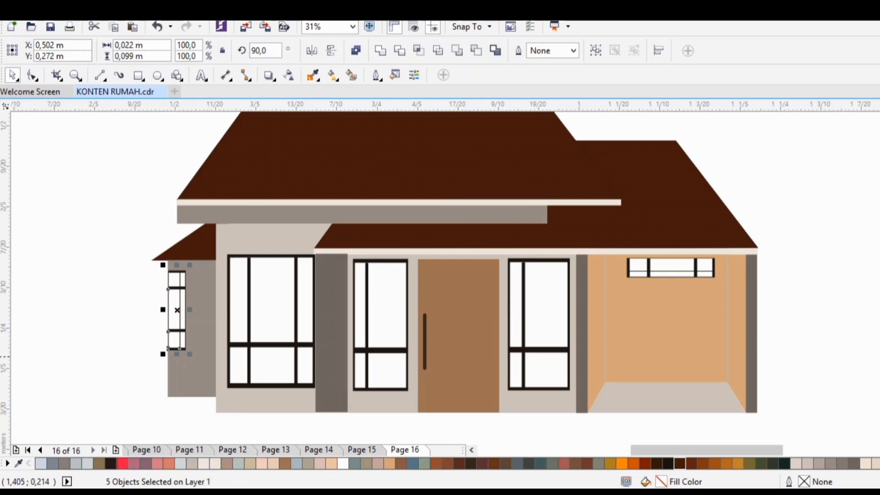
# Step: Thin the grey beam under the main roof by lowering its upper edge
pyautogui.moveTo(879, 365); pyautogui.dragTo(879, 362)
pyautogui.moveTo(753, 450); pyautogui.dragTo(759, 450)
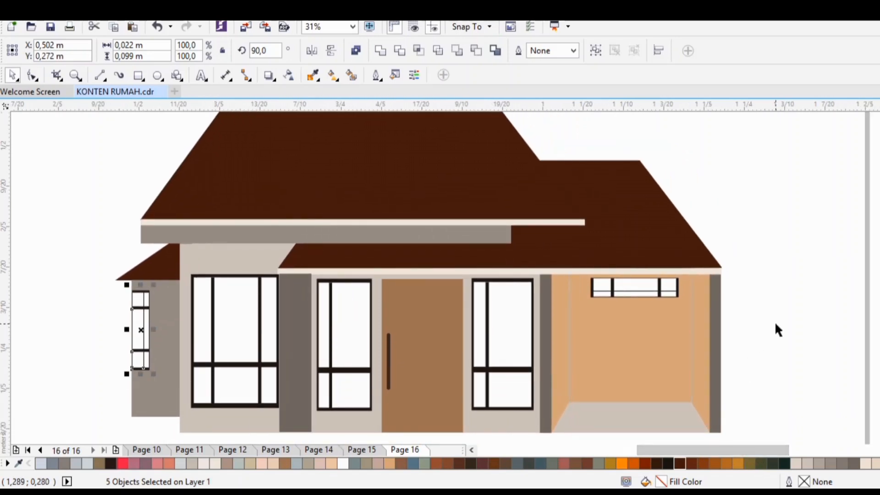
pyautogui.click(322, 237)
pyautogui.moveTo(325, 248); pyautogui.dragTo(325, 224)
pyautogui.click(66, 236)
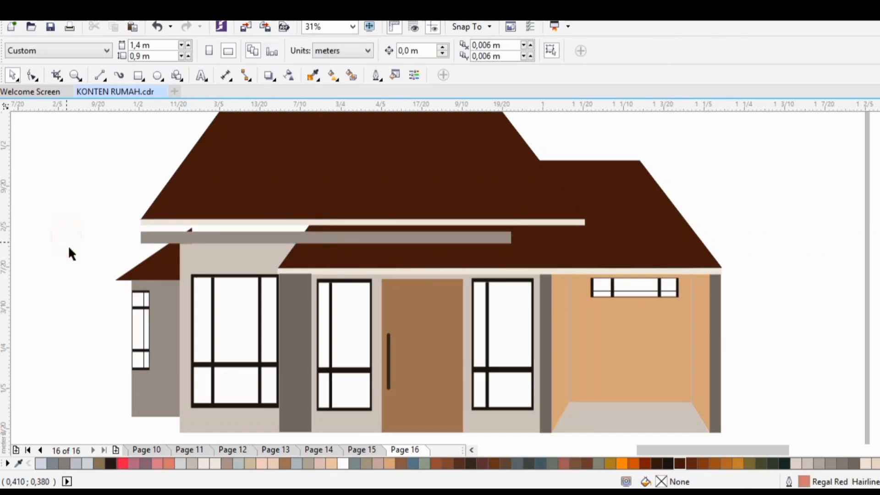
# Step: Move the main roof and its cream trim down and slightly left onto the thinned beam, centred at about X 0.77 m, Y 0.46 m
pyautogui.moveTo(318, 185); pyautogui.dragTo(607, 134)
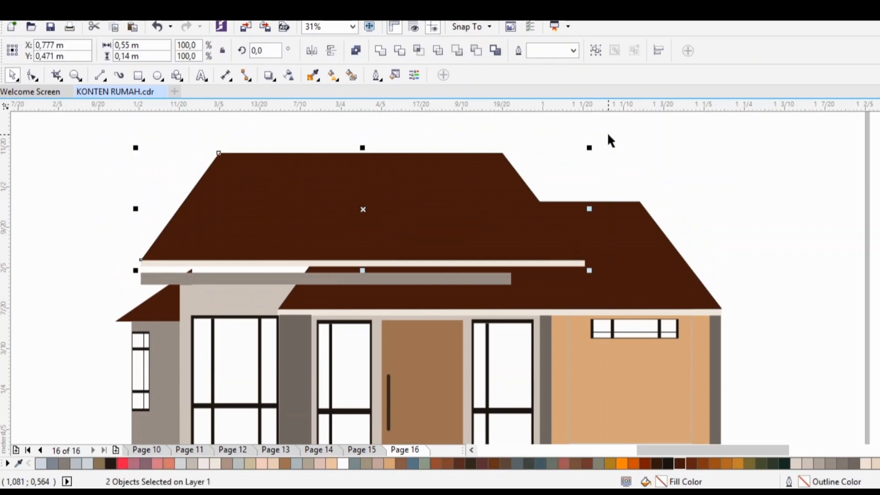
pyautogui.press('Down')
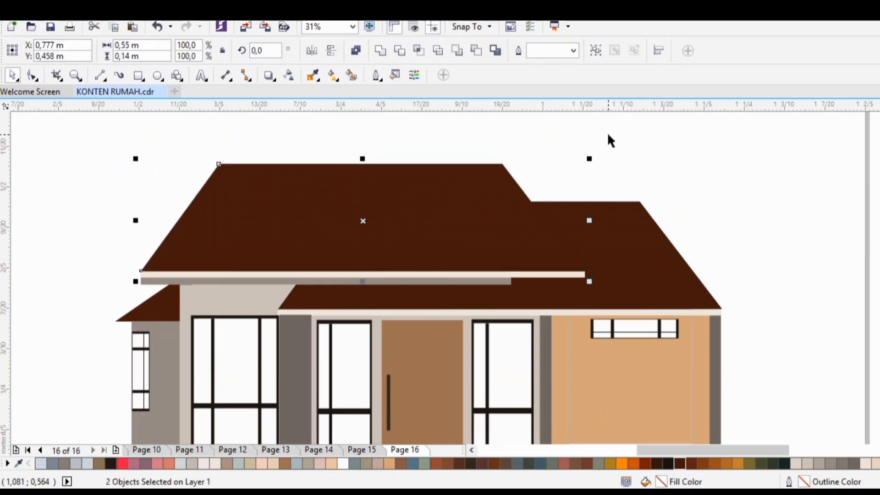
pyautogui.press('Left')
pyautogui.press('Left')
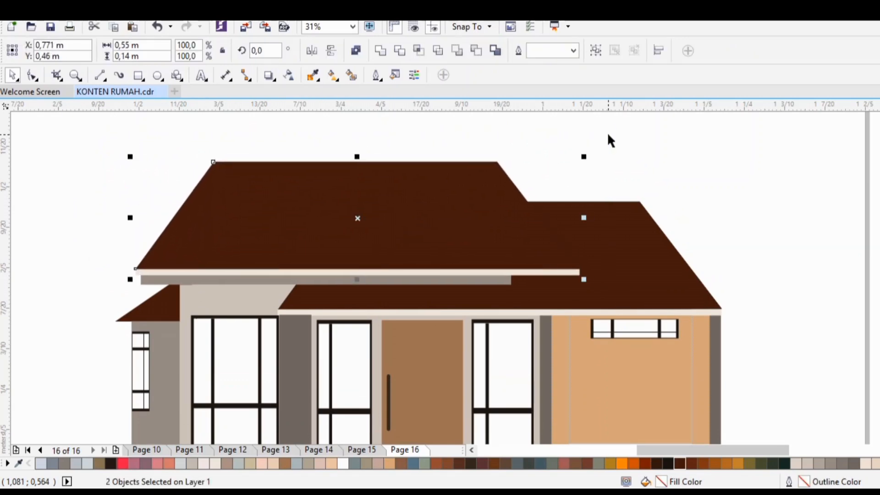
pyautogui.scroll(-3, 440, 278)
pyautogui.scroll(2, 439, 278)
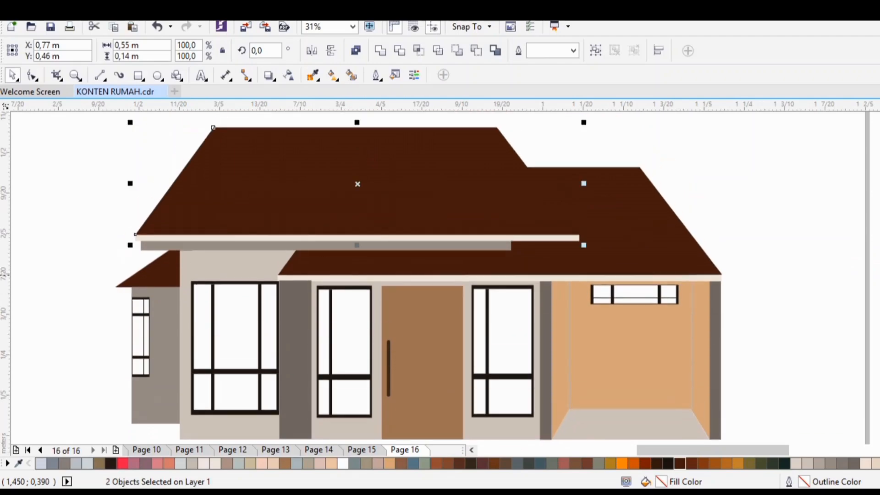
pyautogui.scroll(-1, 440, 278)
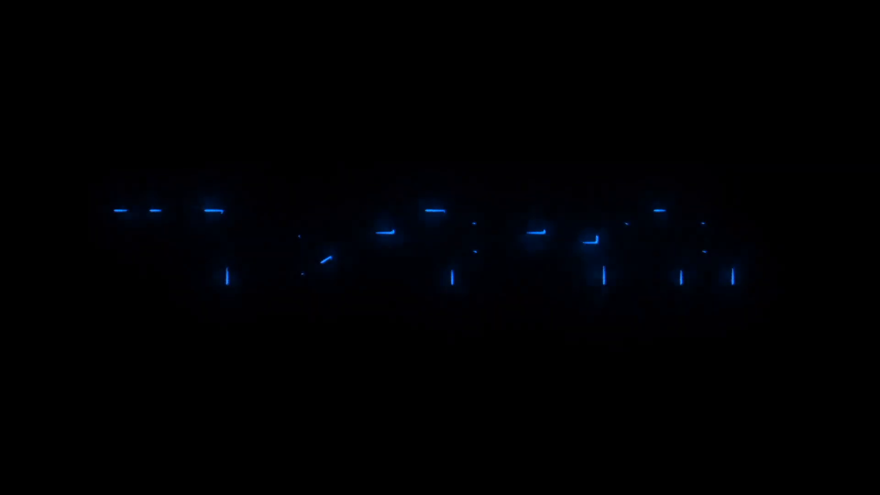